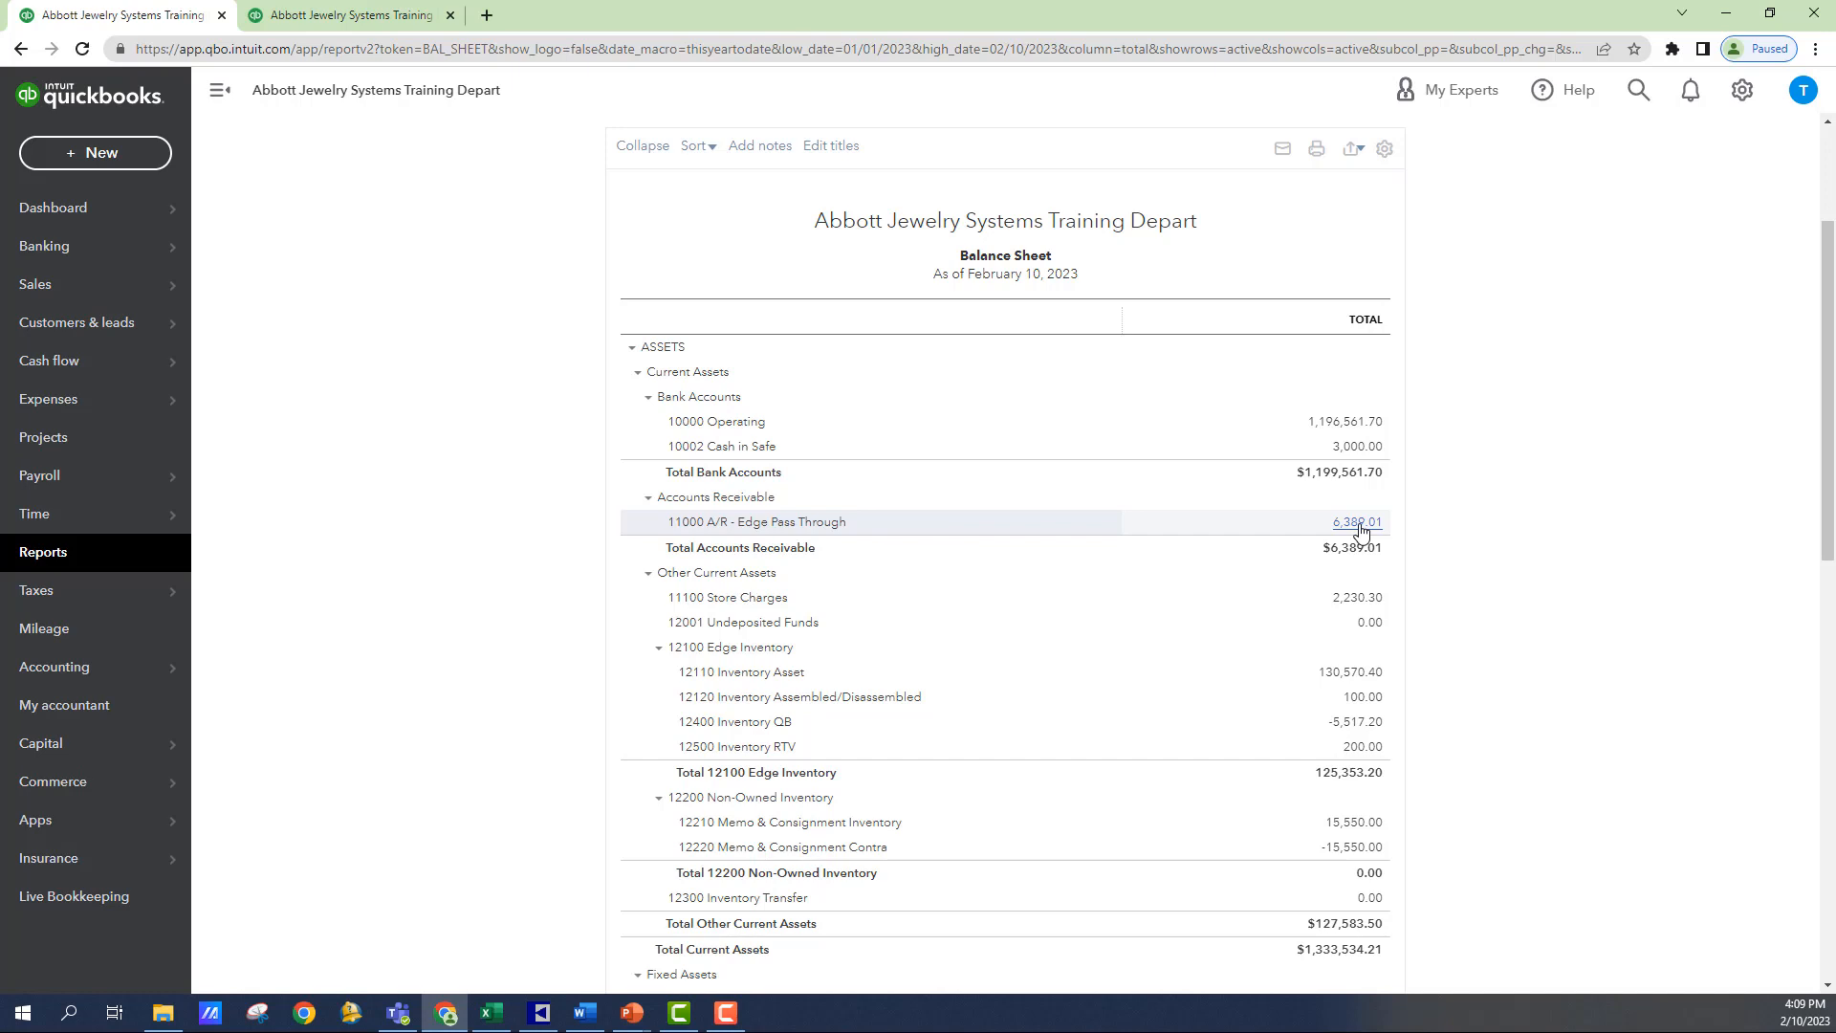
- From the Profit and Loss report, start a new journal entry and set its journal number to 20230210-2
click(392, 21)
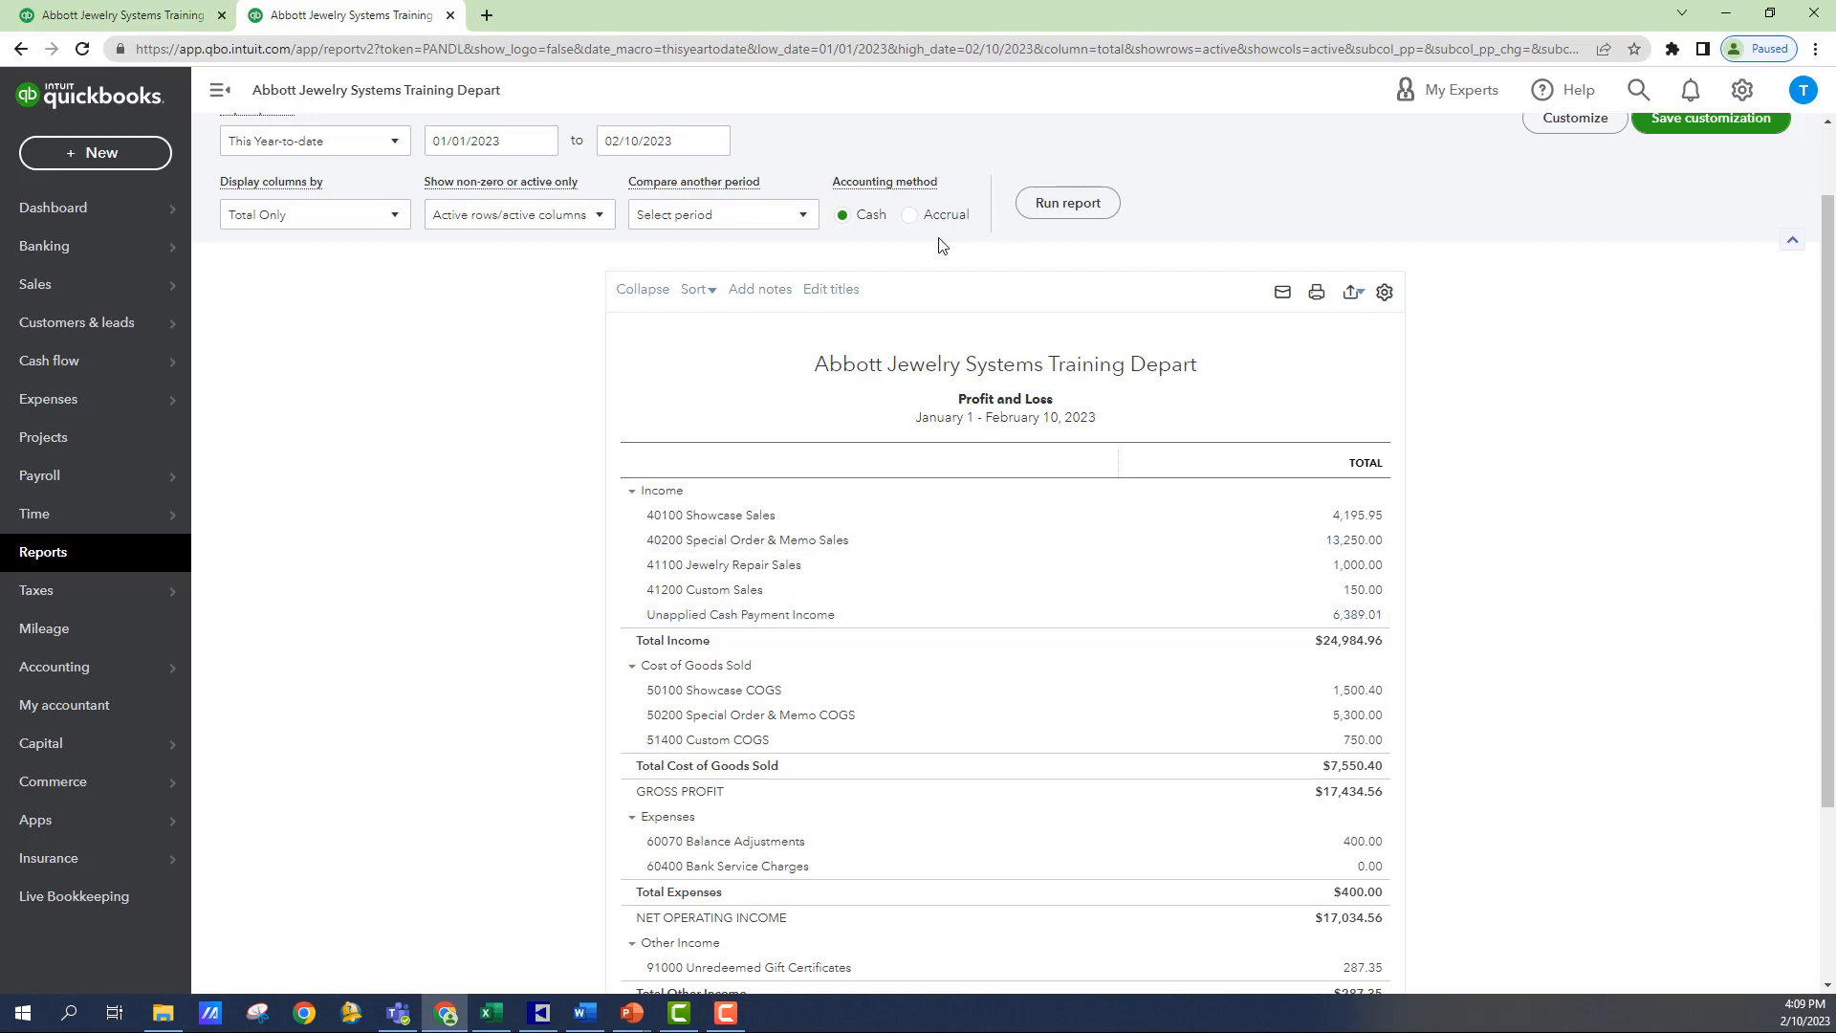
click(101, 155)
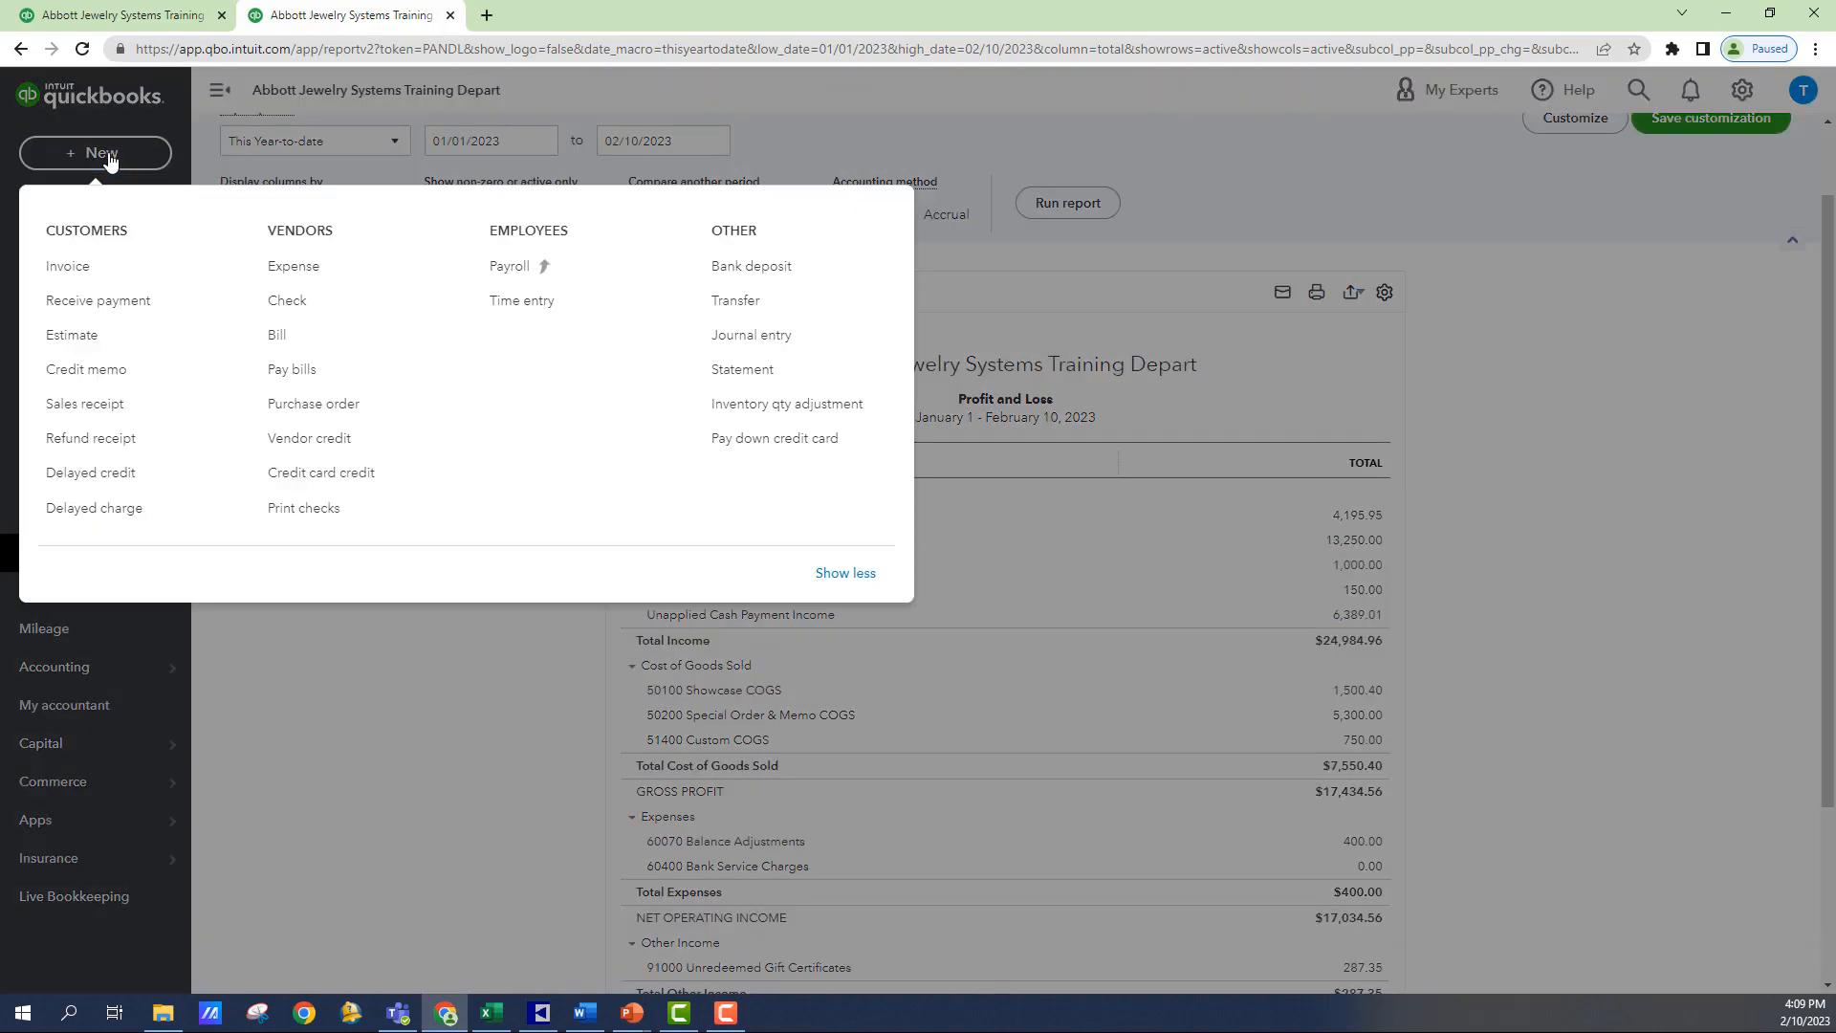
click(770, 336)
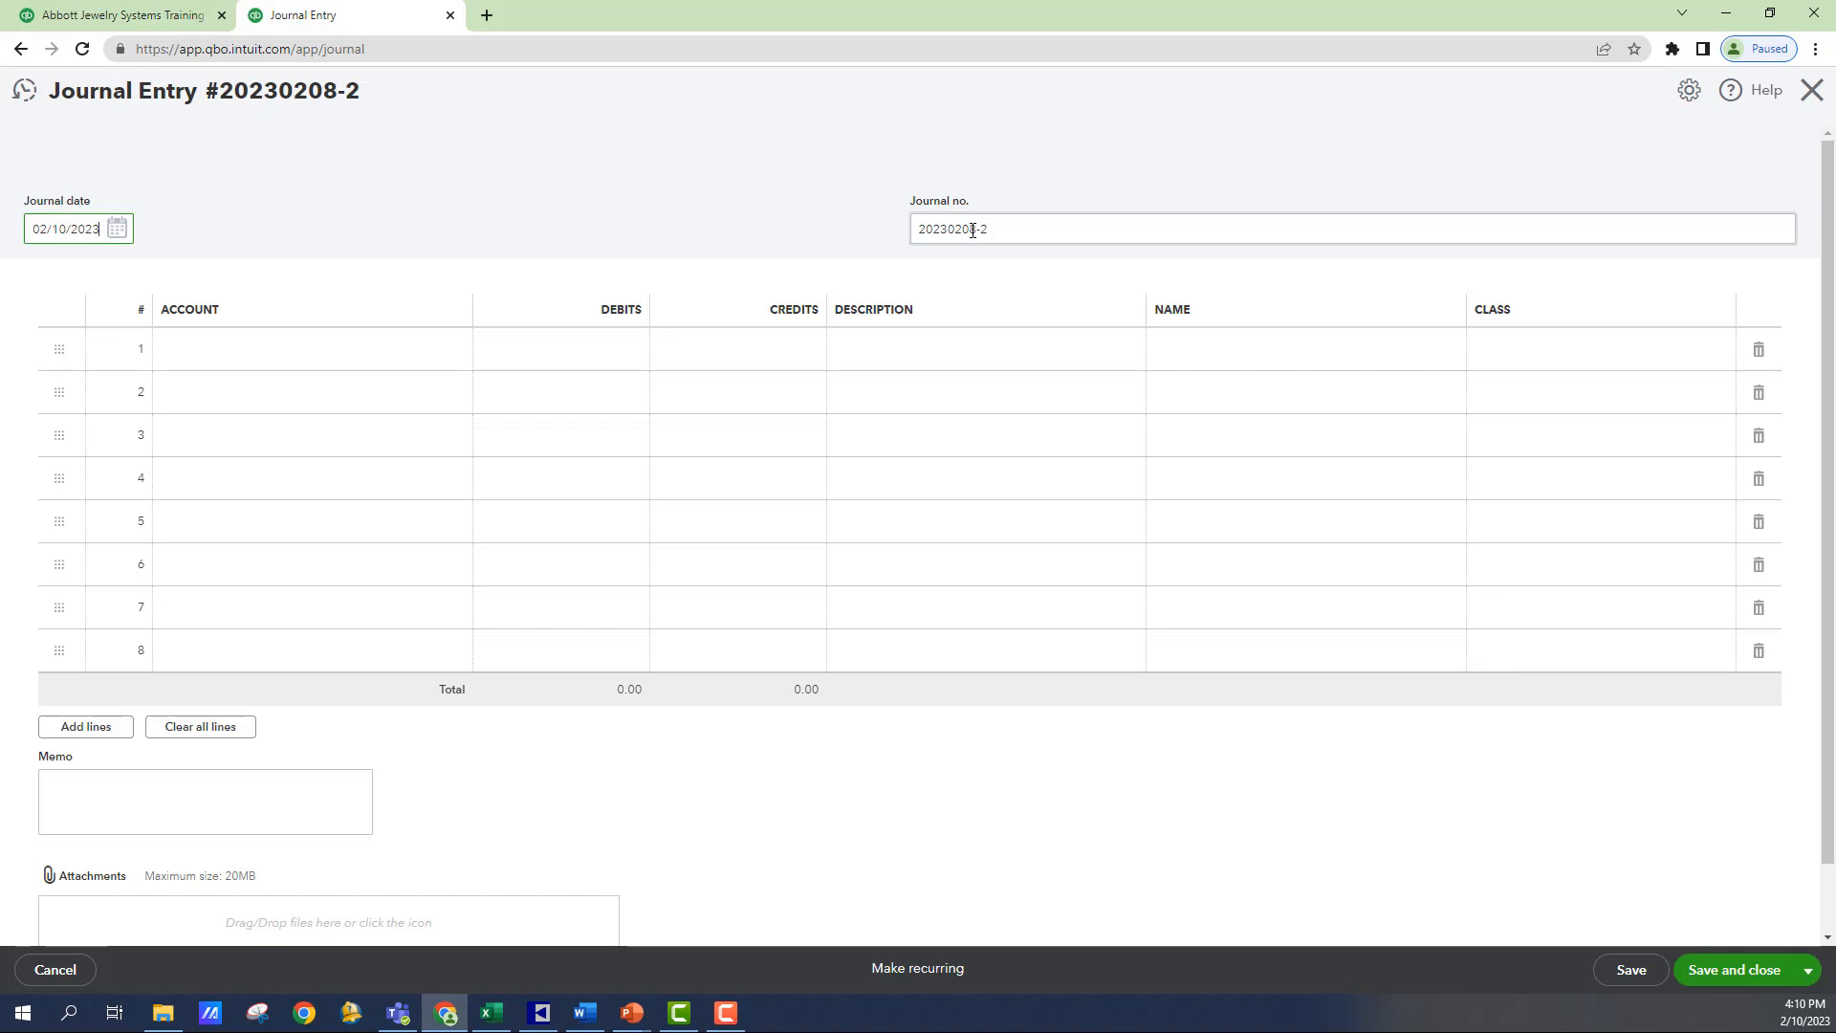
drag(960, 230, 974, 231)
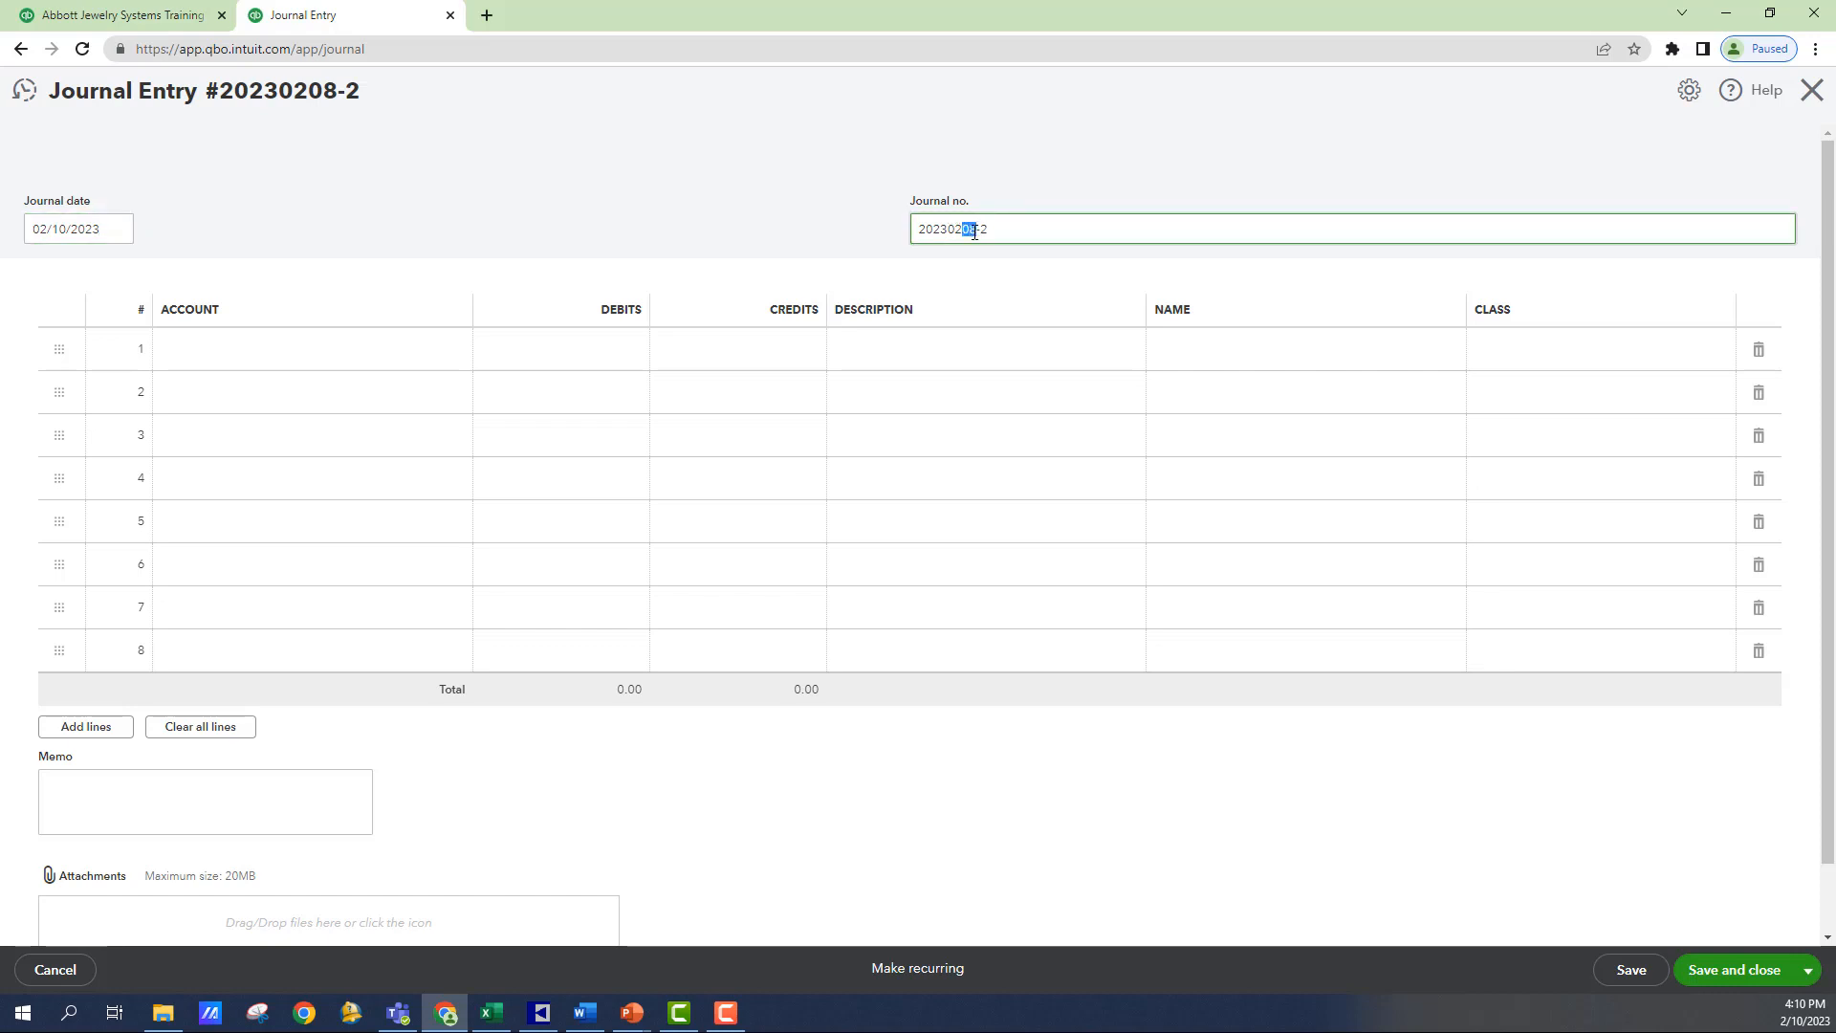
text(10)
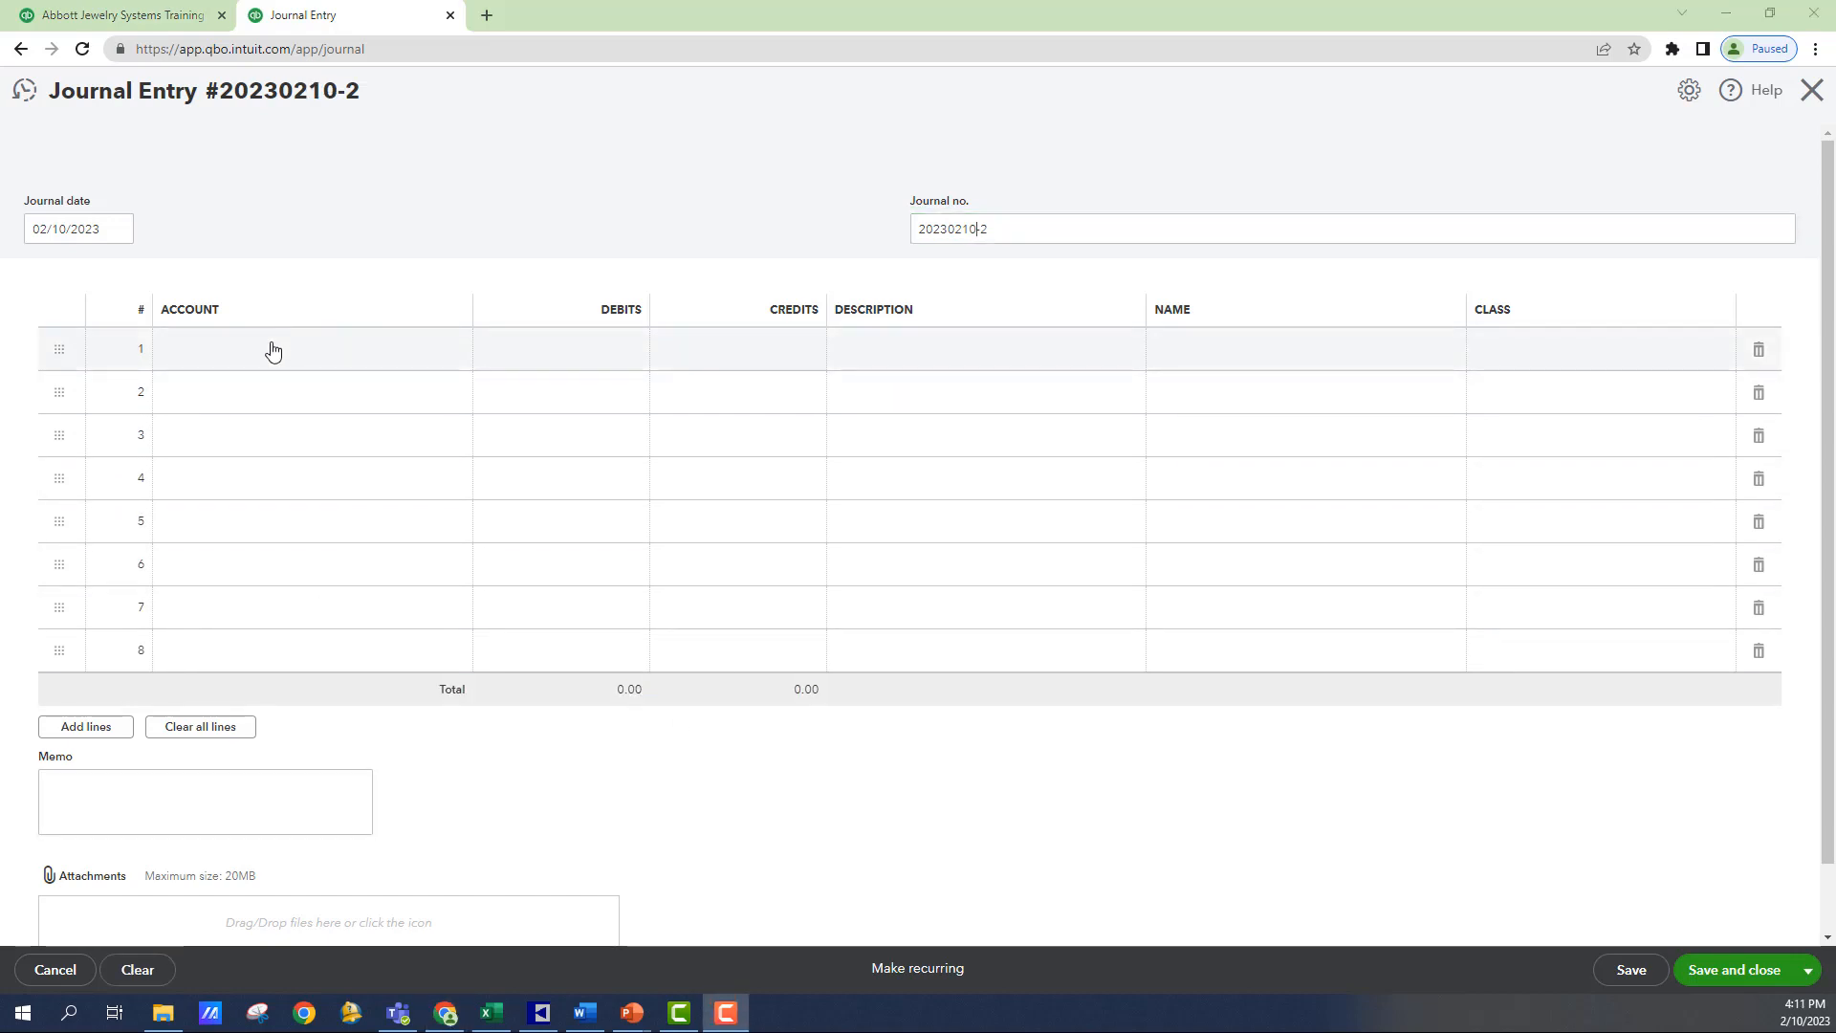
- On the first journal line, choose the Unapplied Cash Payment Income account and enter a debit of 6,389.01
click(273, 351)
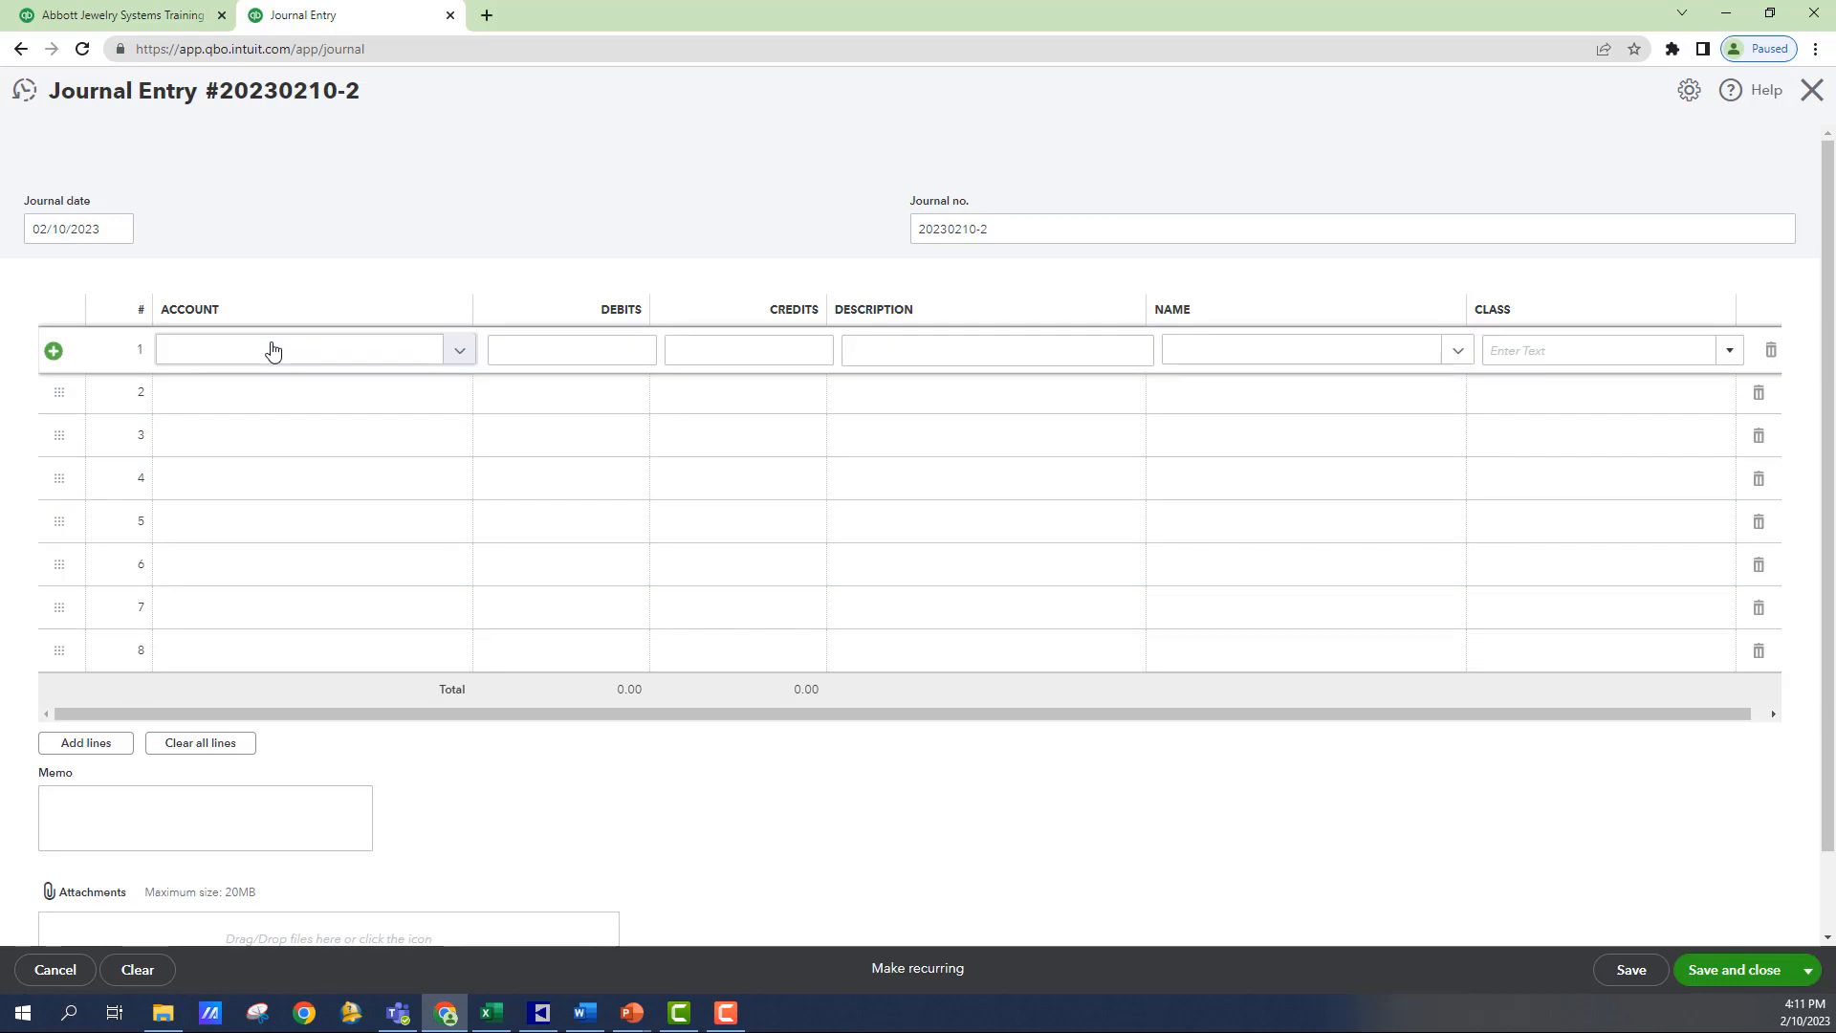
click(273, 351)
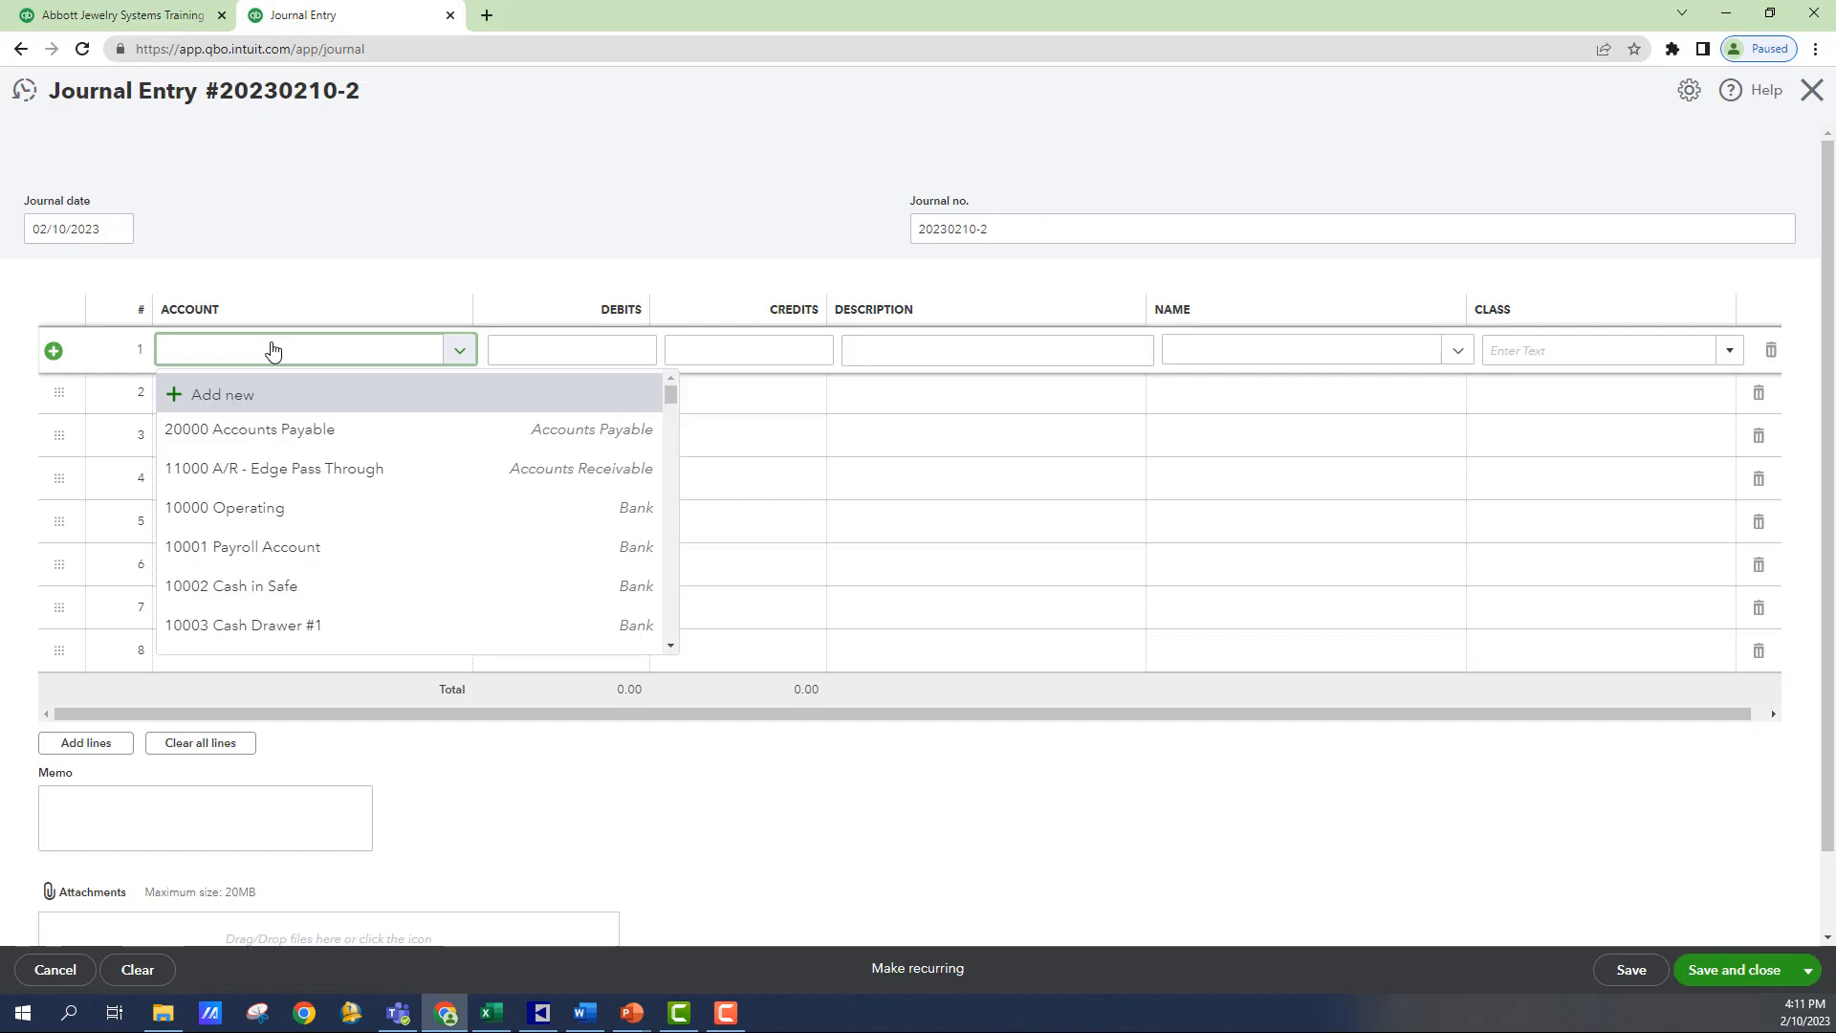
text(una)
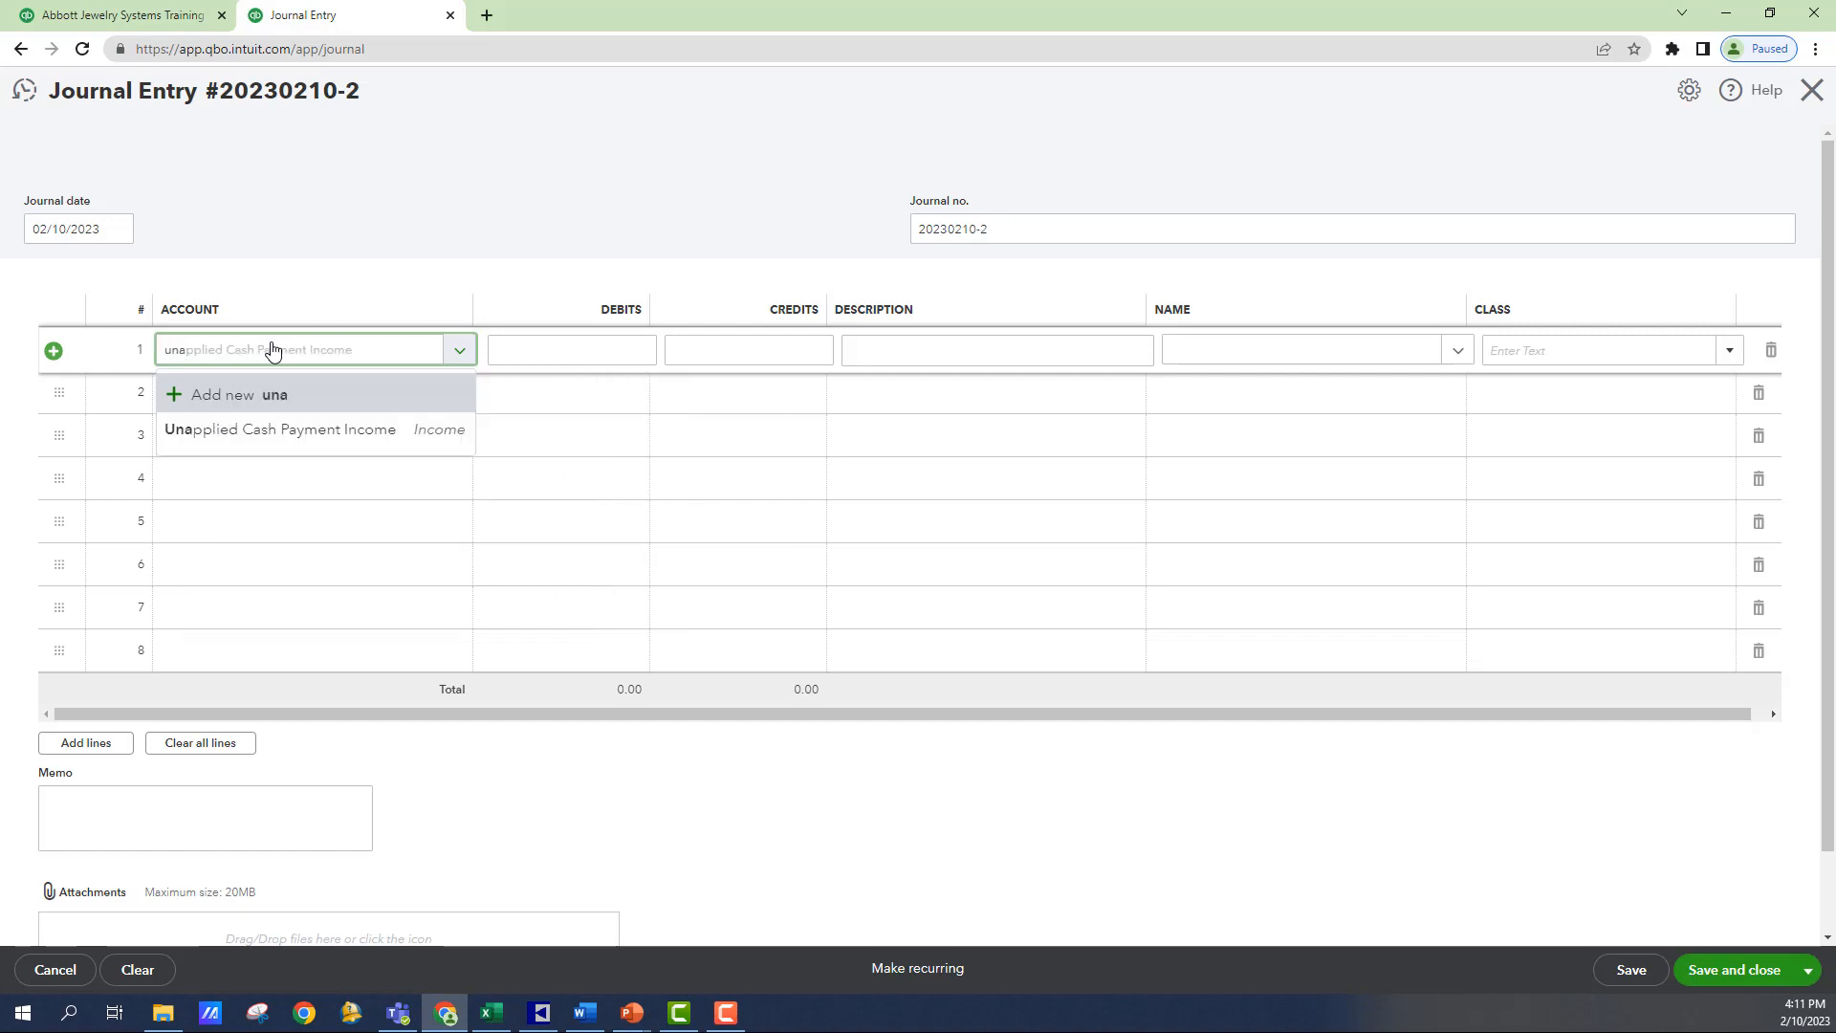
click(382, 430)
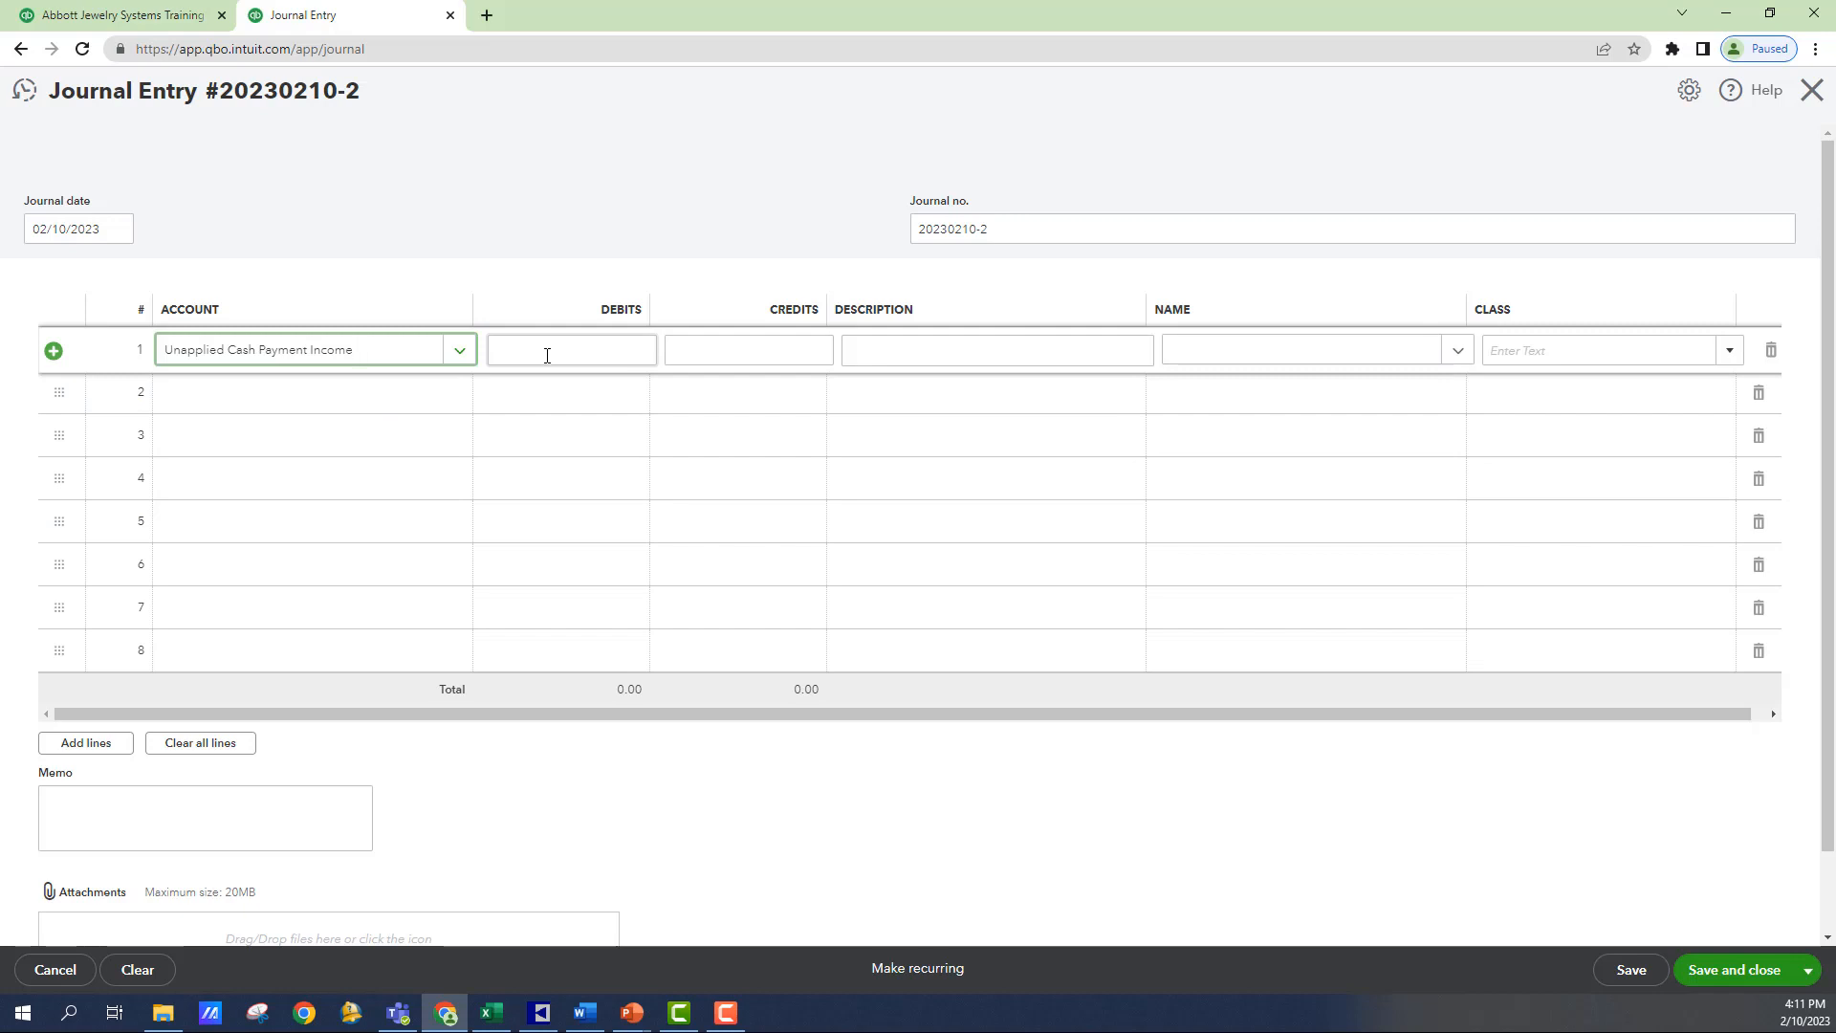
click(548, 356)
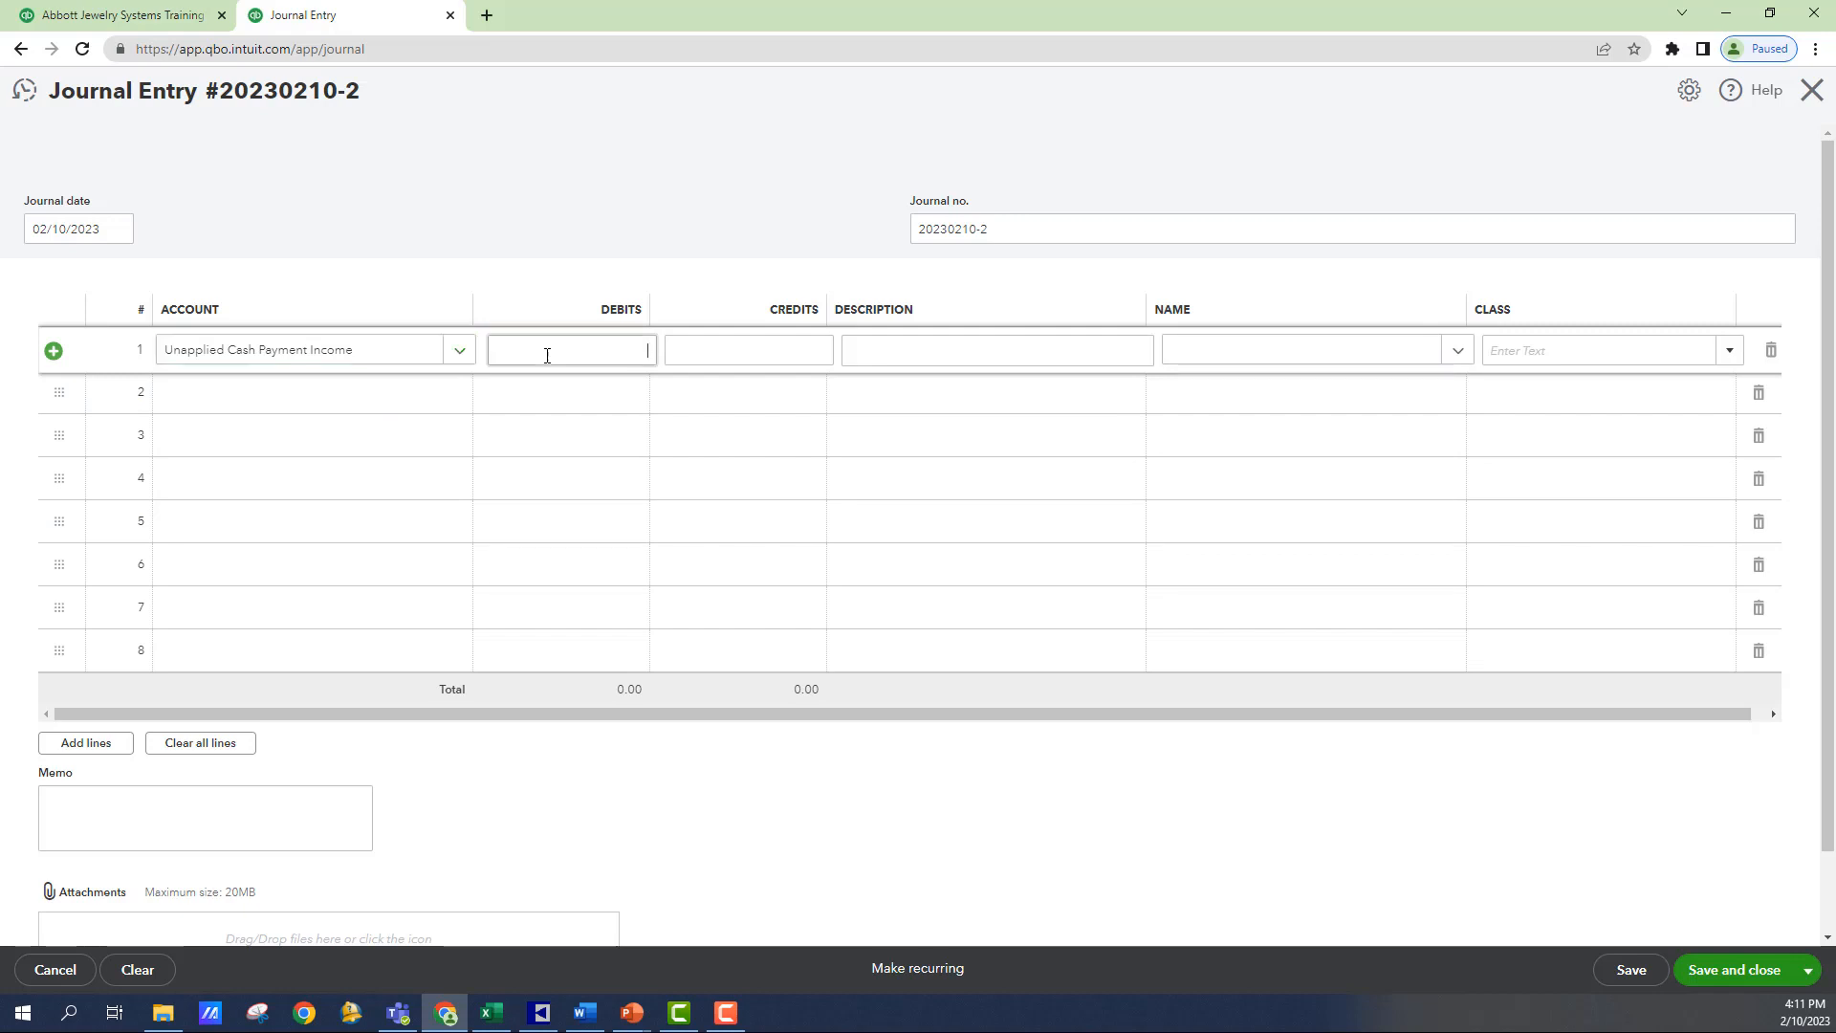
text(6389.01)
key(Tab)
key(Tab)
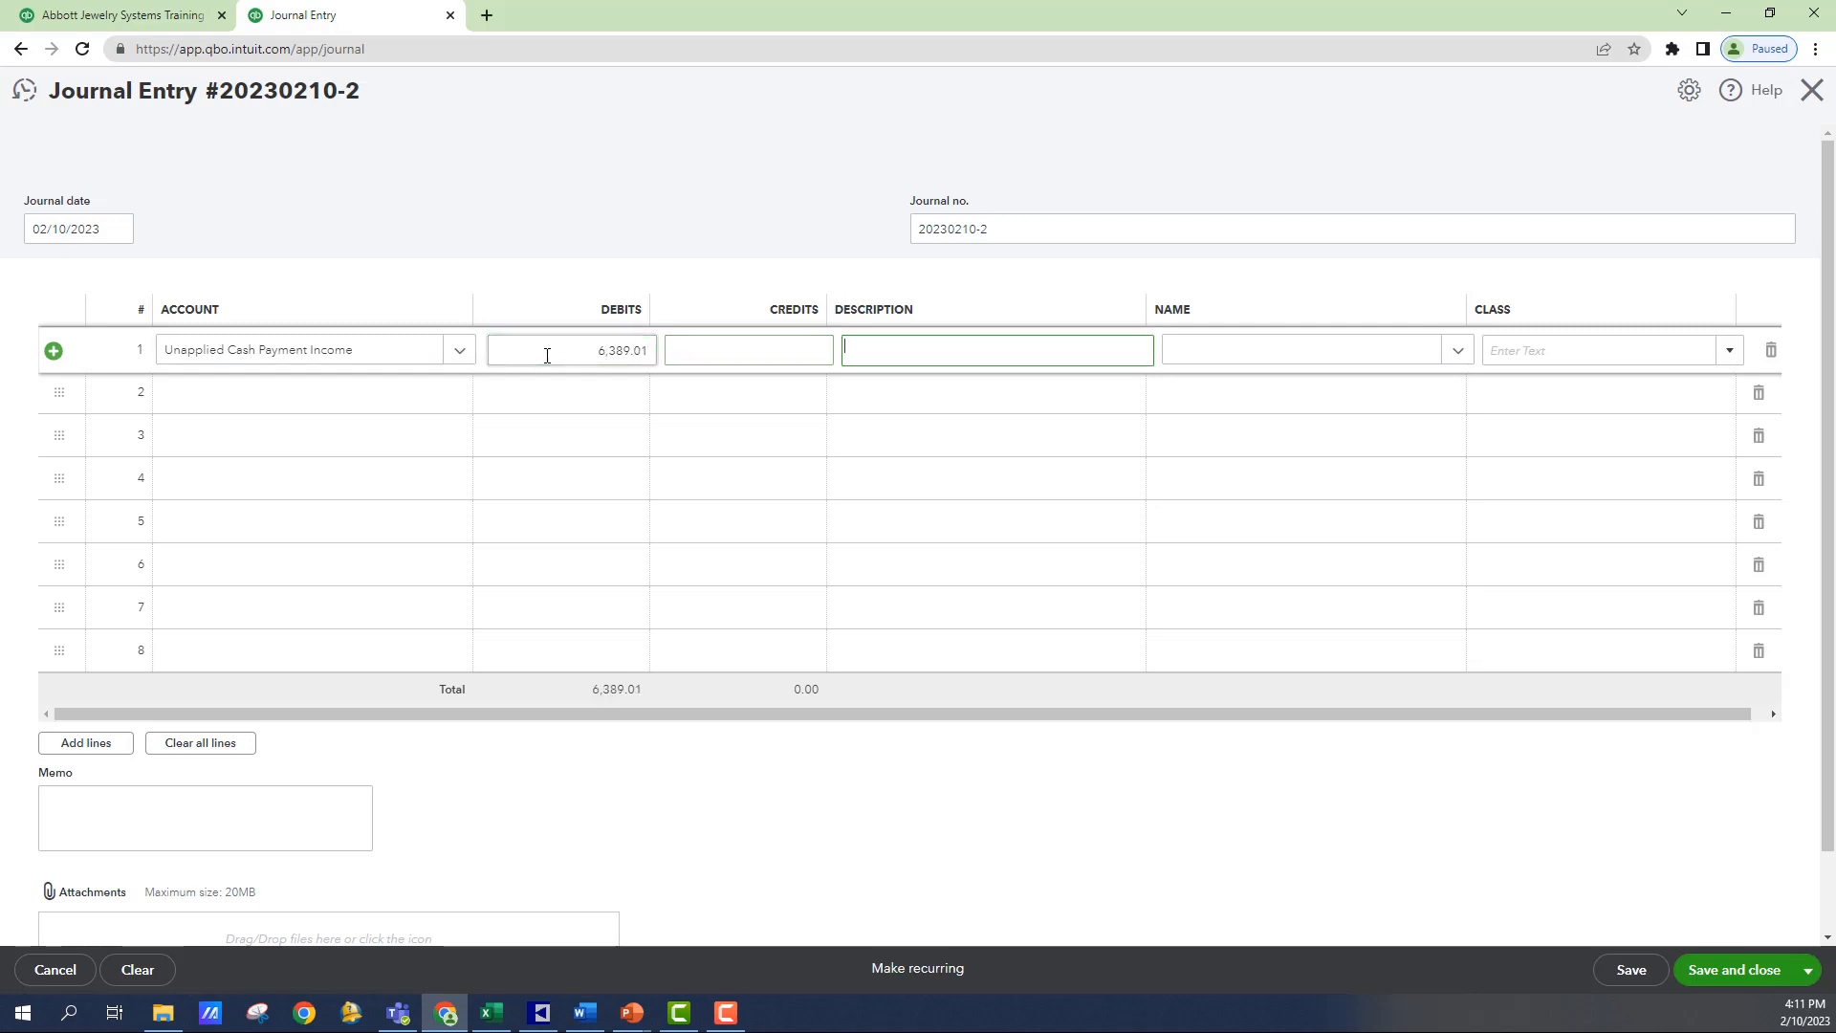
- Describe the first line as "To clear the Pass through and unapplied payment income"
text(To clear the Pass th)
key(BackSpace)
key(BackSpace)
text(hrough and )
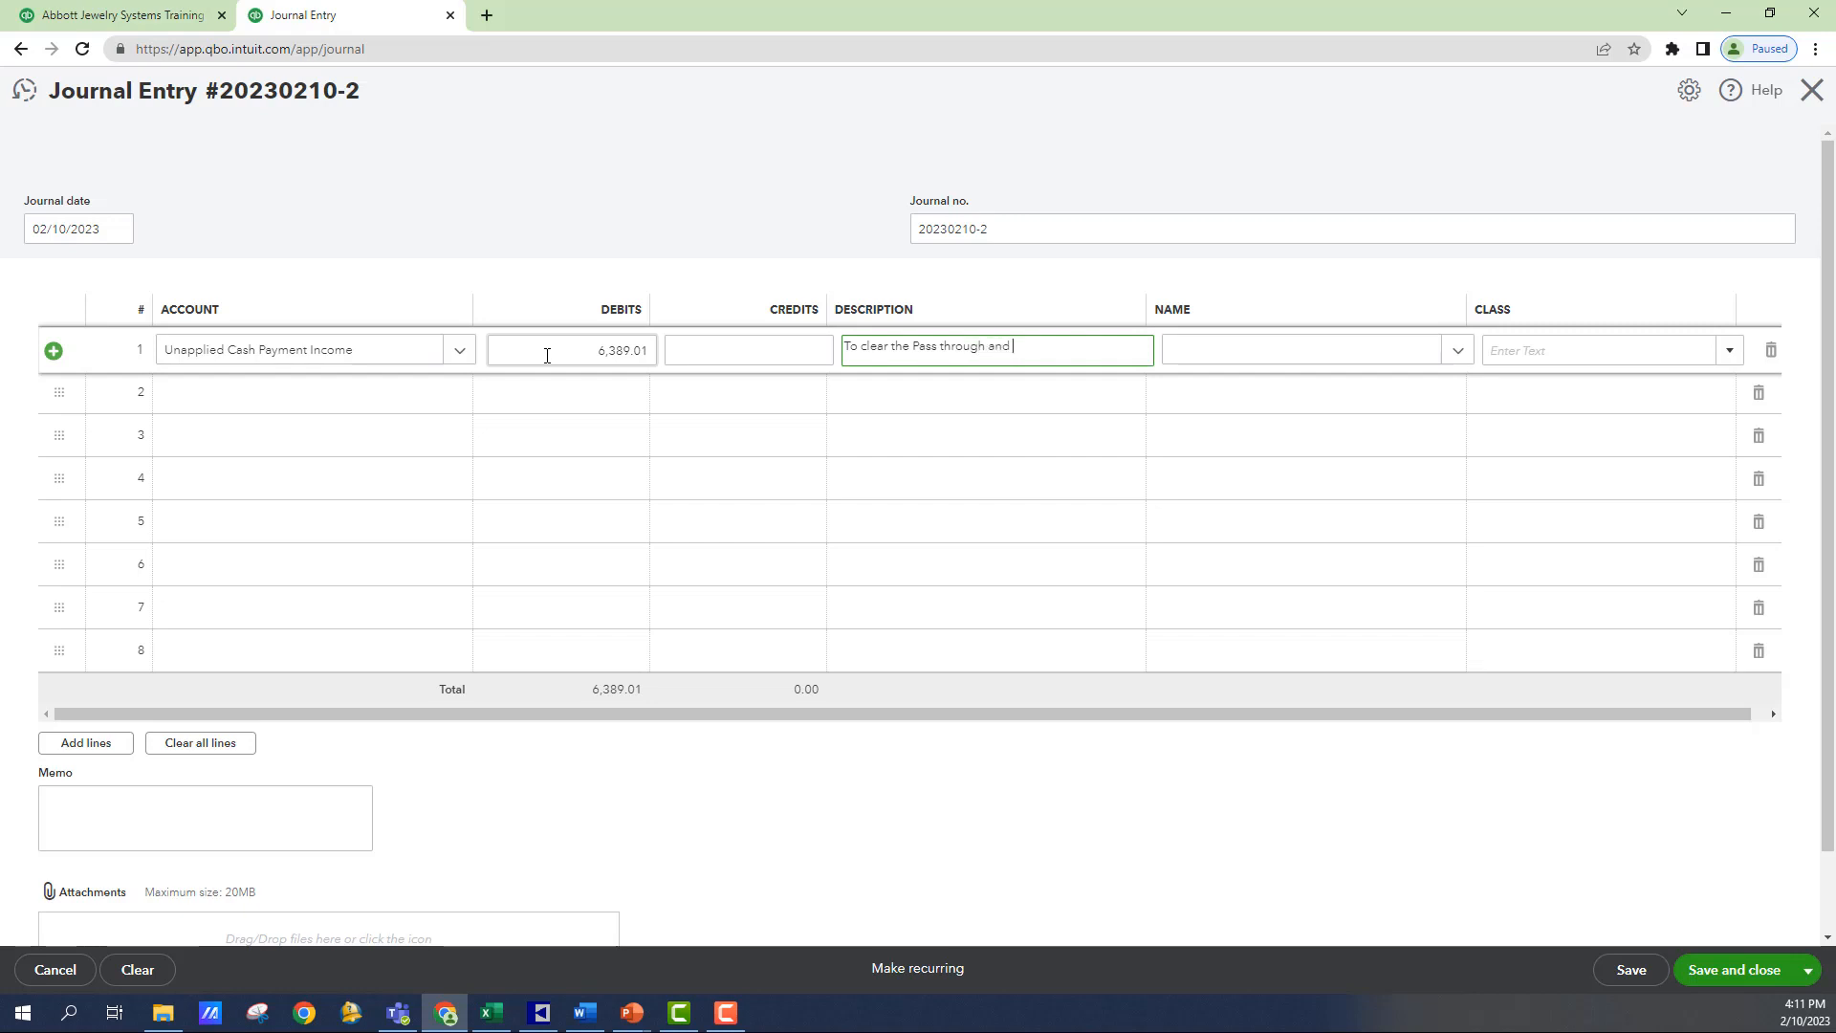
text(unapplied payment income)
key(Tab)
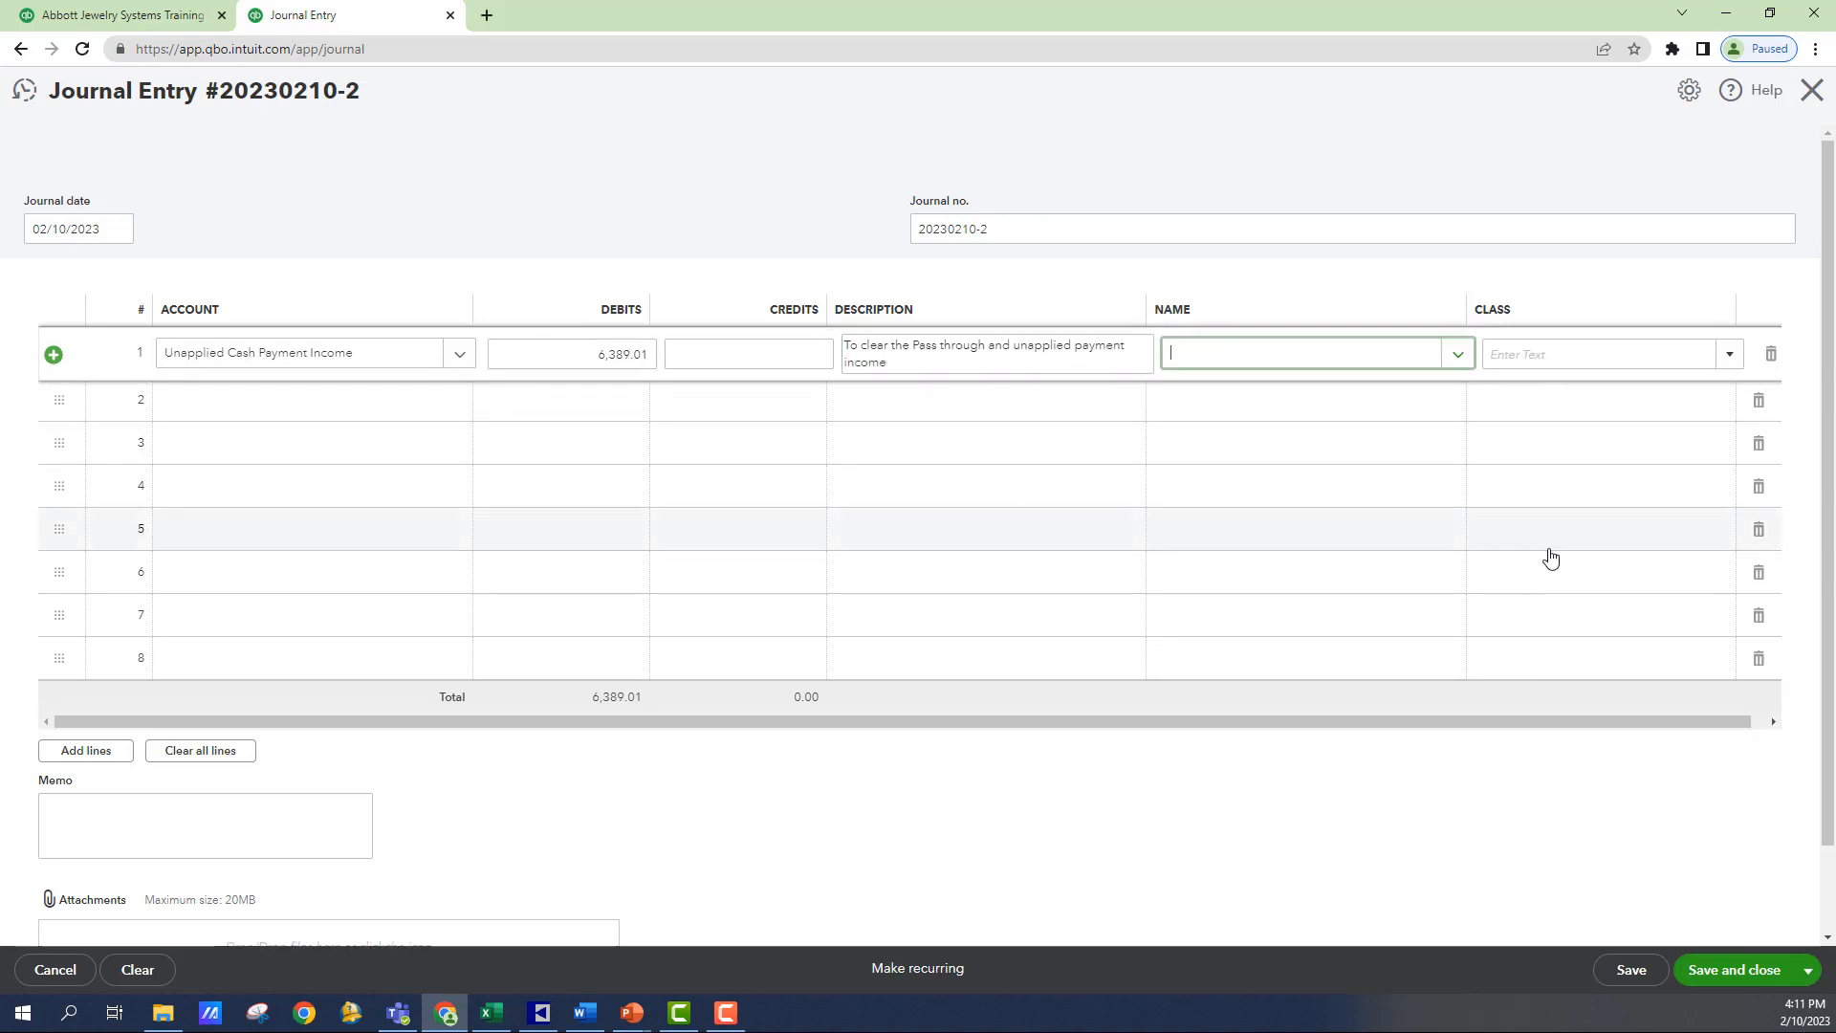
- Assign the Store #1 class to the first journal line
click(1574, 354)
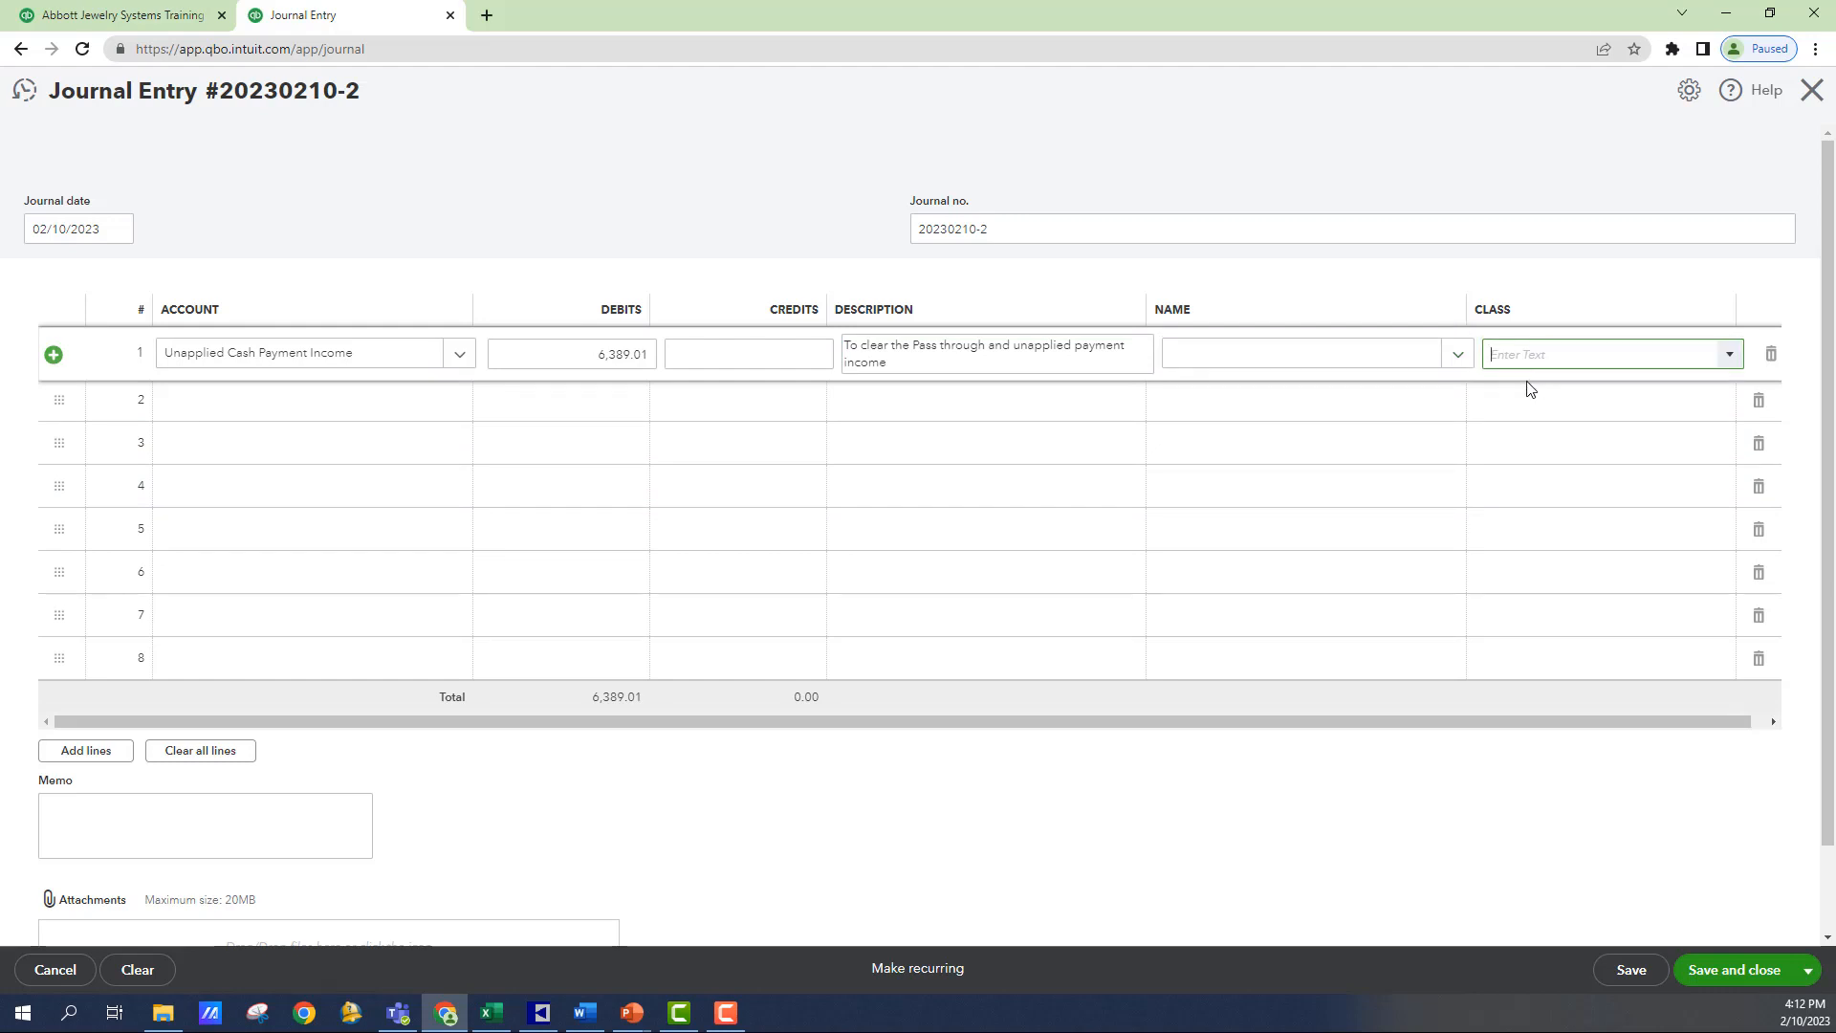
click(1729, 354)
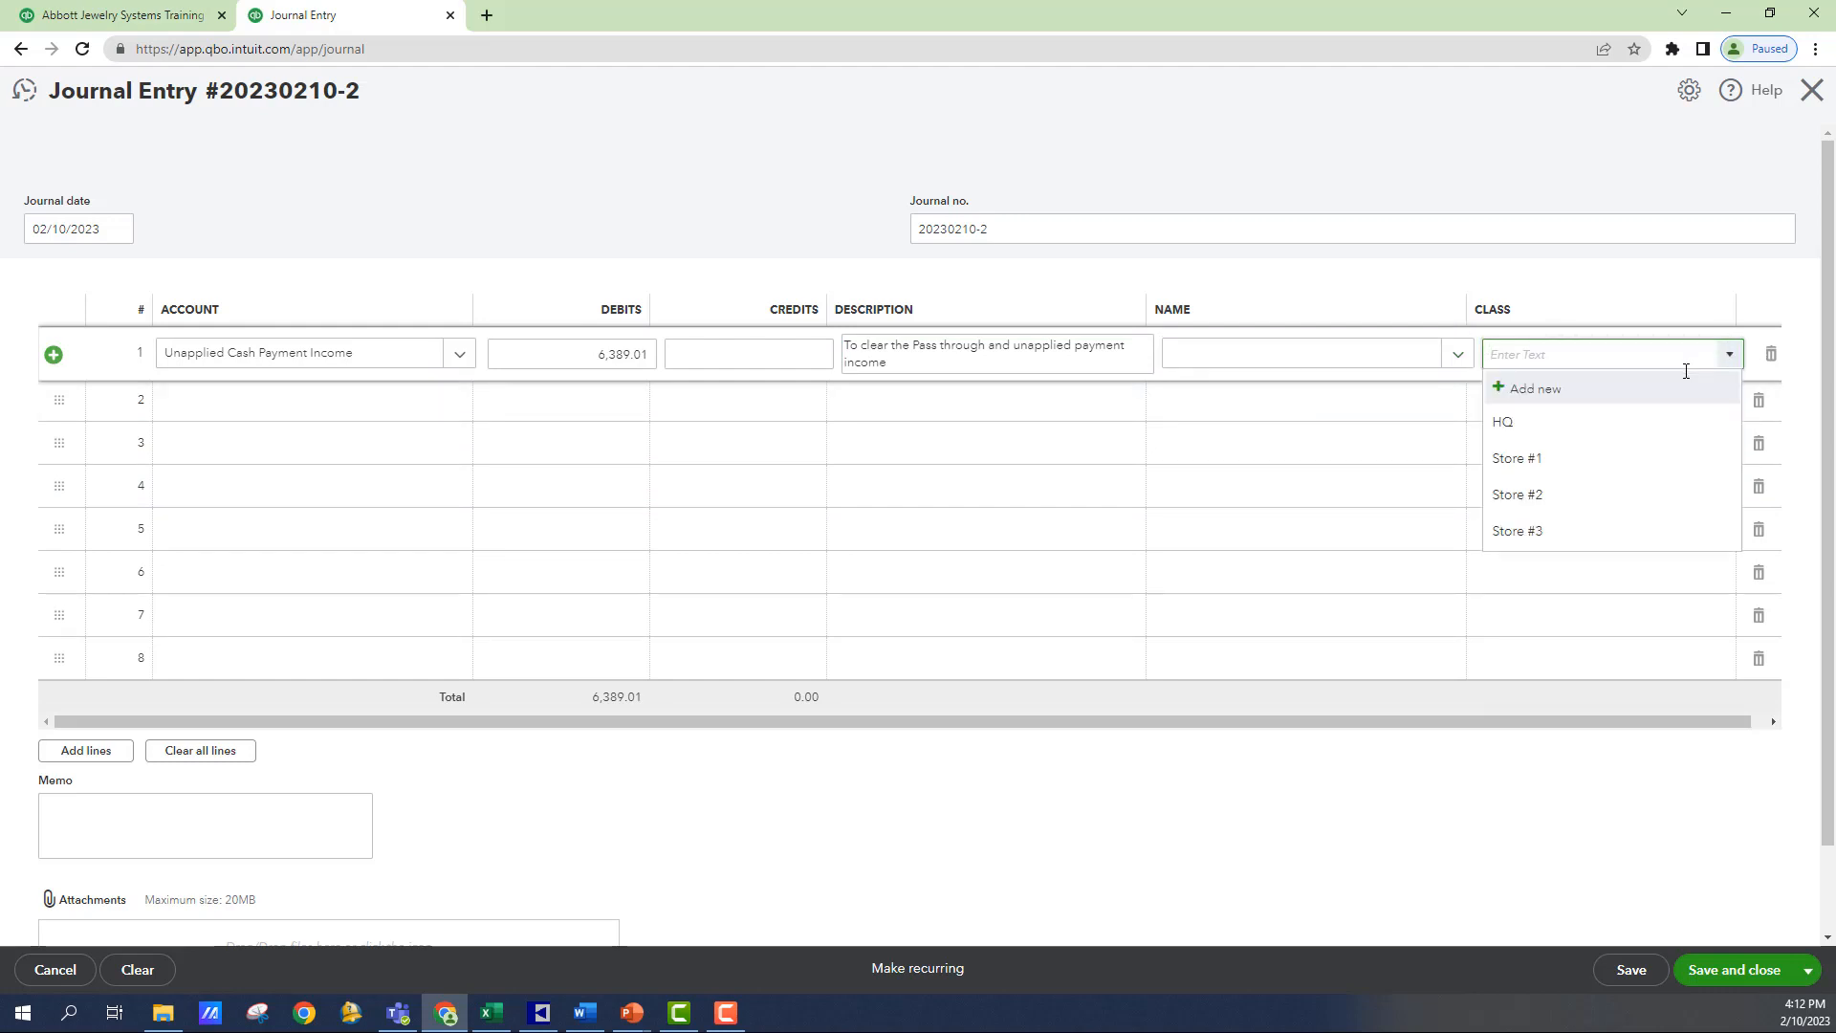
click(1517, 458)
- Set the second journal line's account to 11000 A/R - Edge Pass Through
click(205, 412)
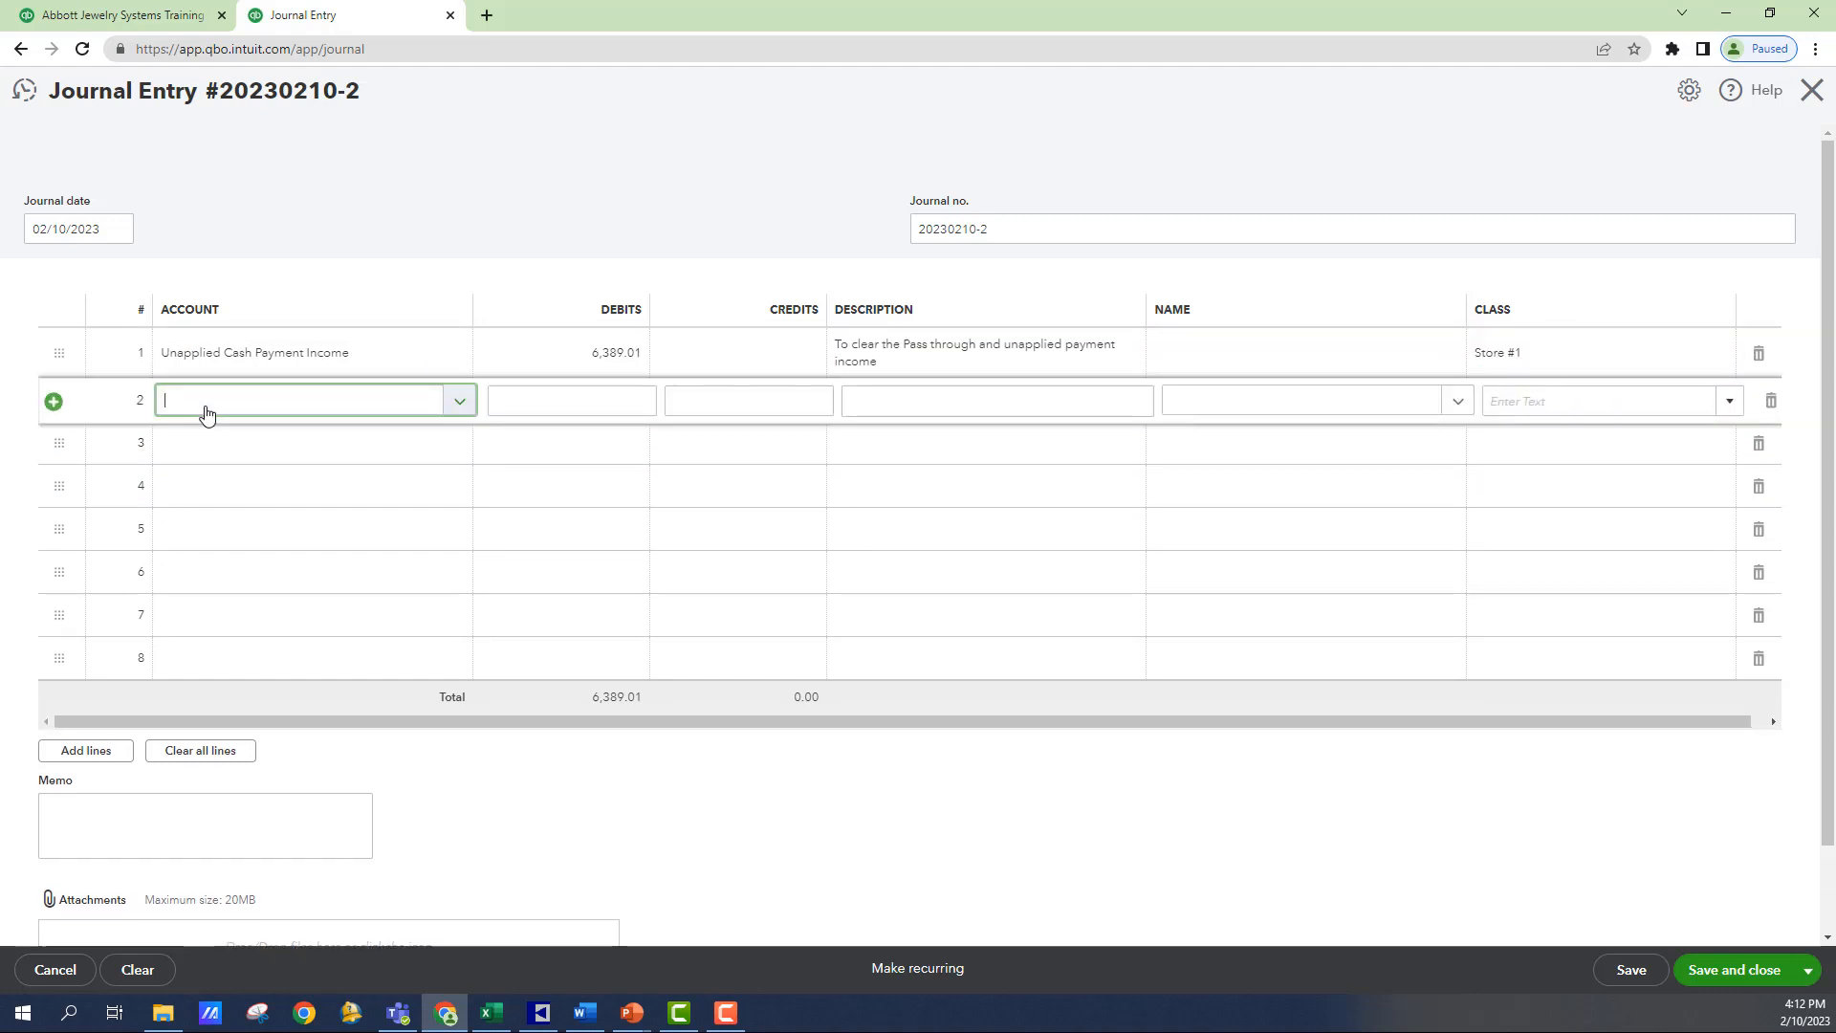
text(ed)
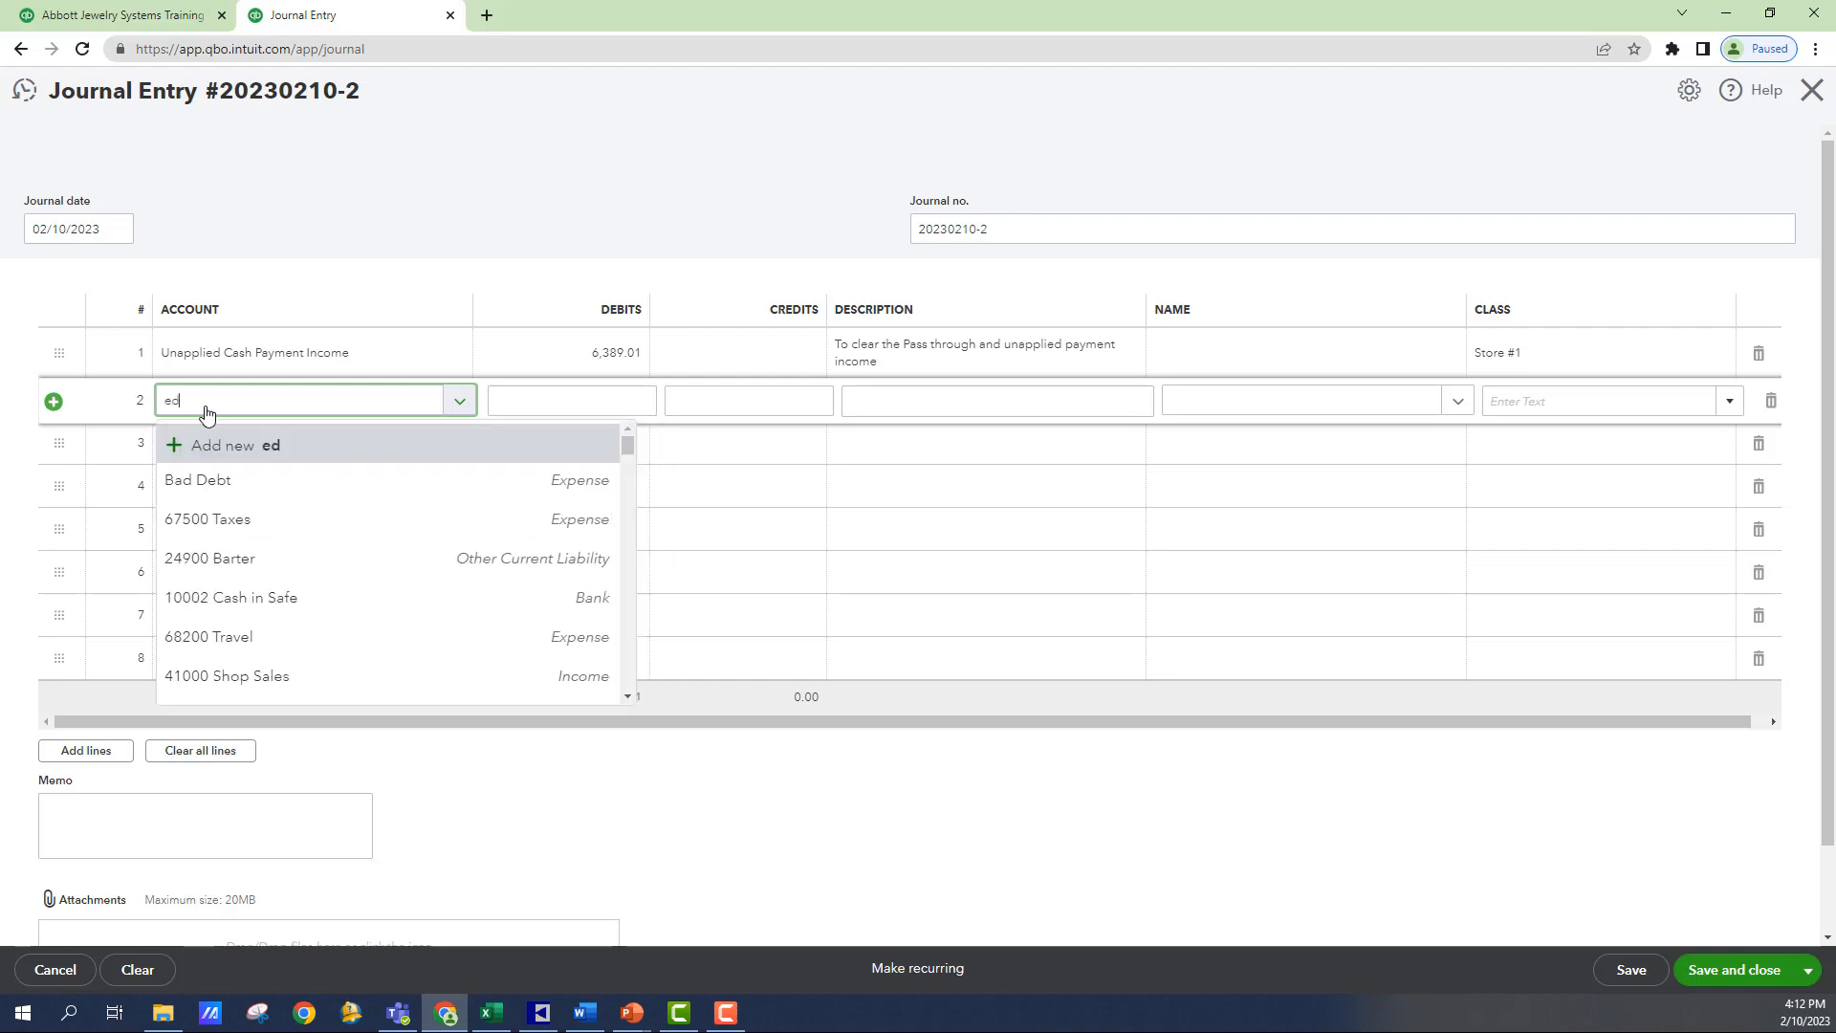
text(ge pass)
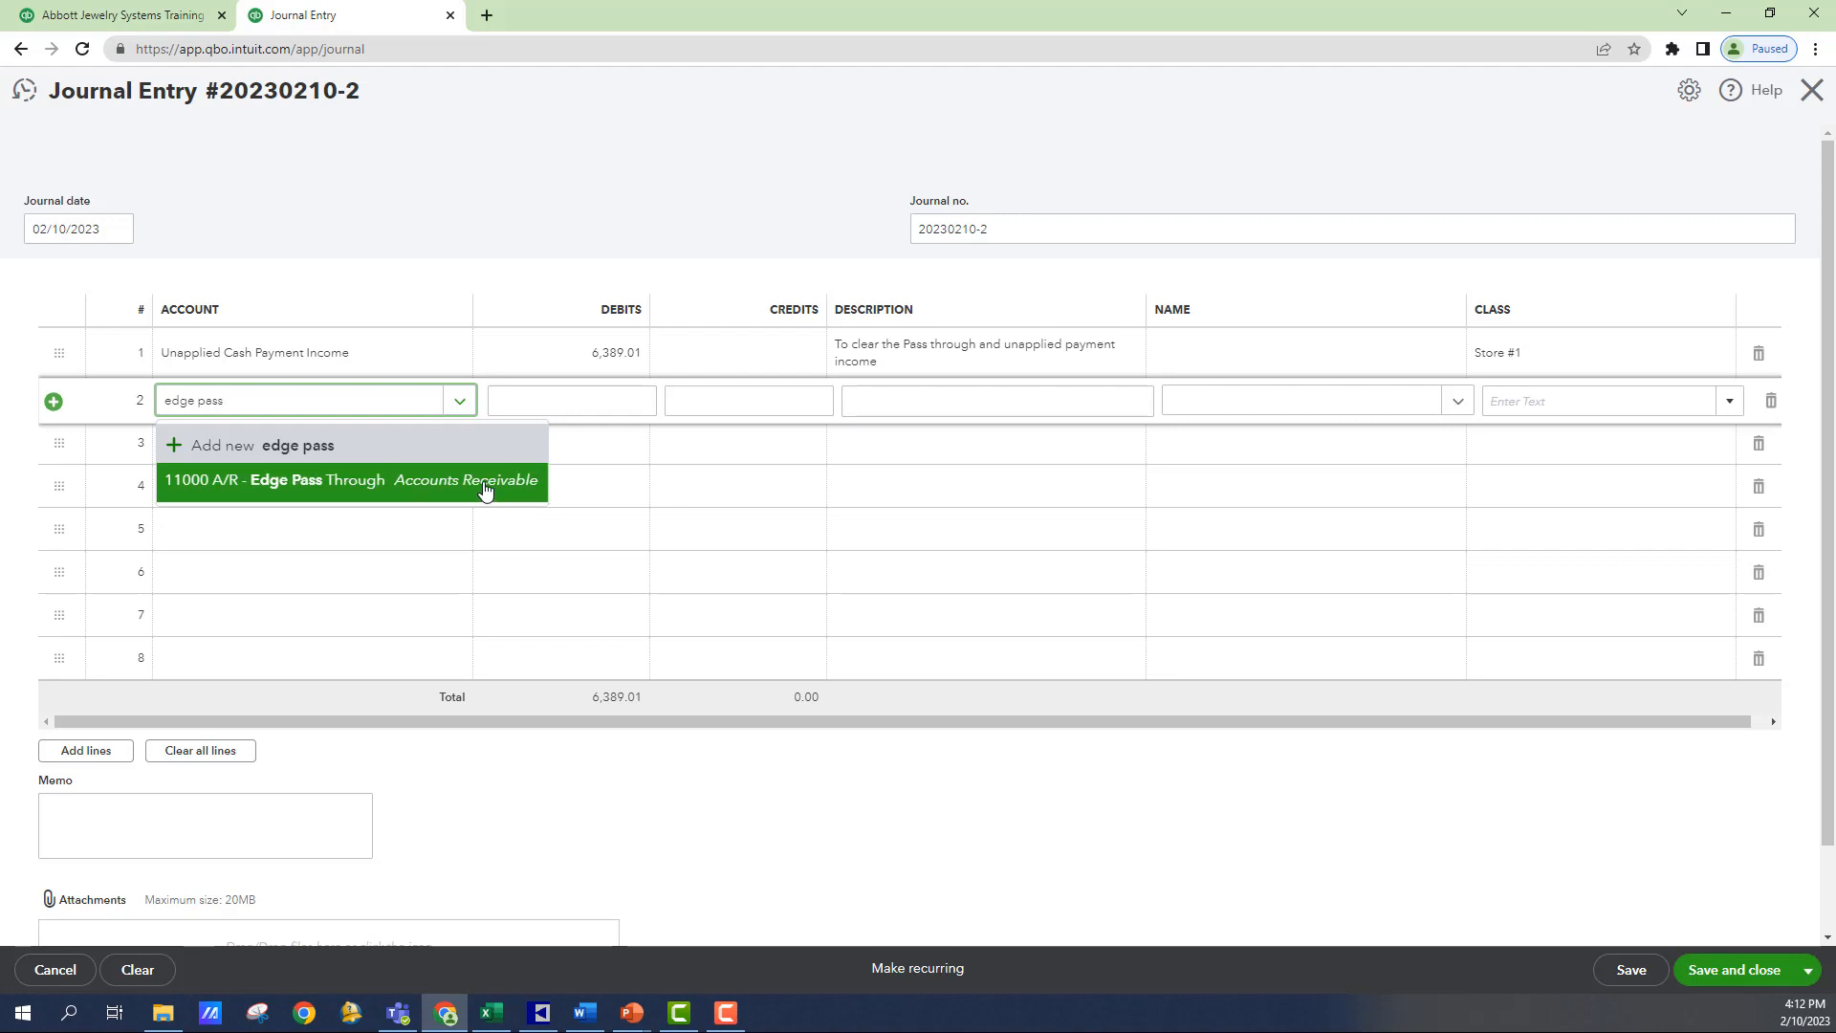
click(525, 484)
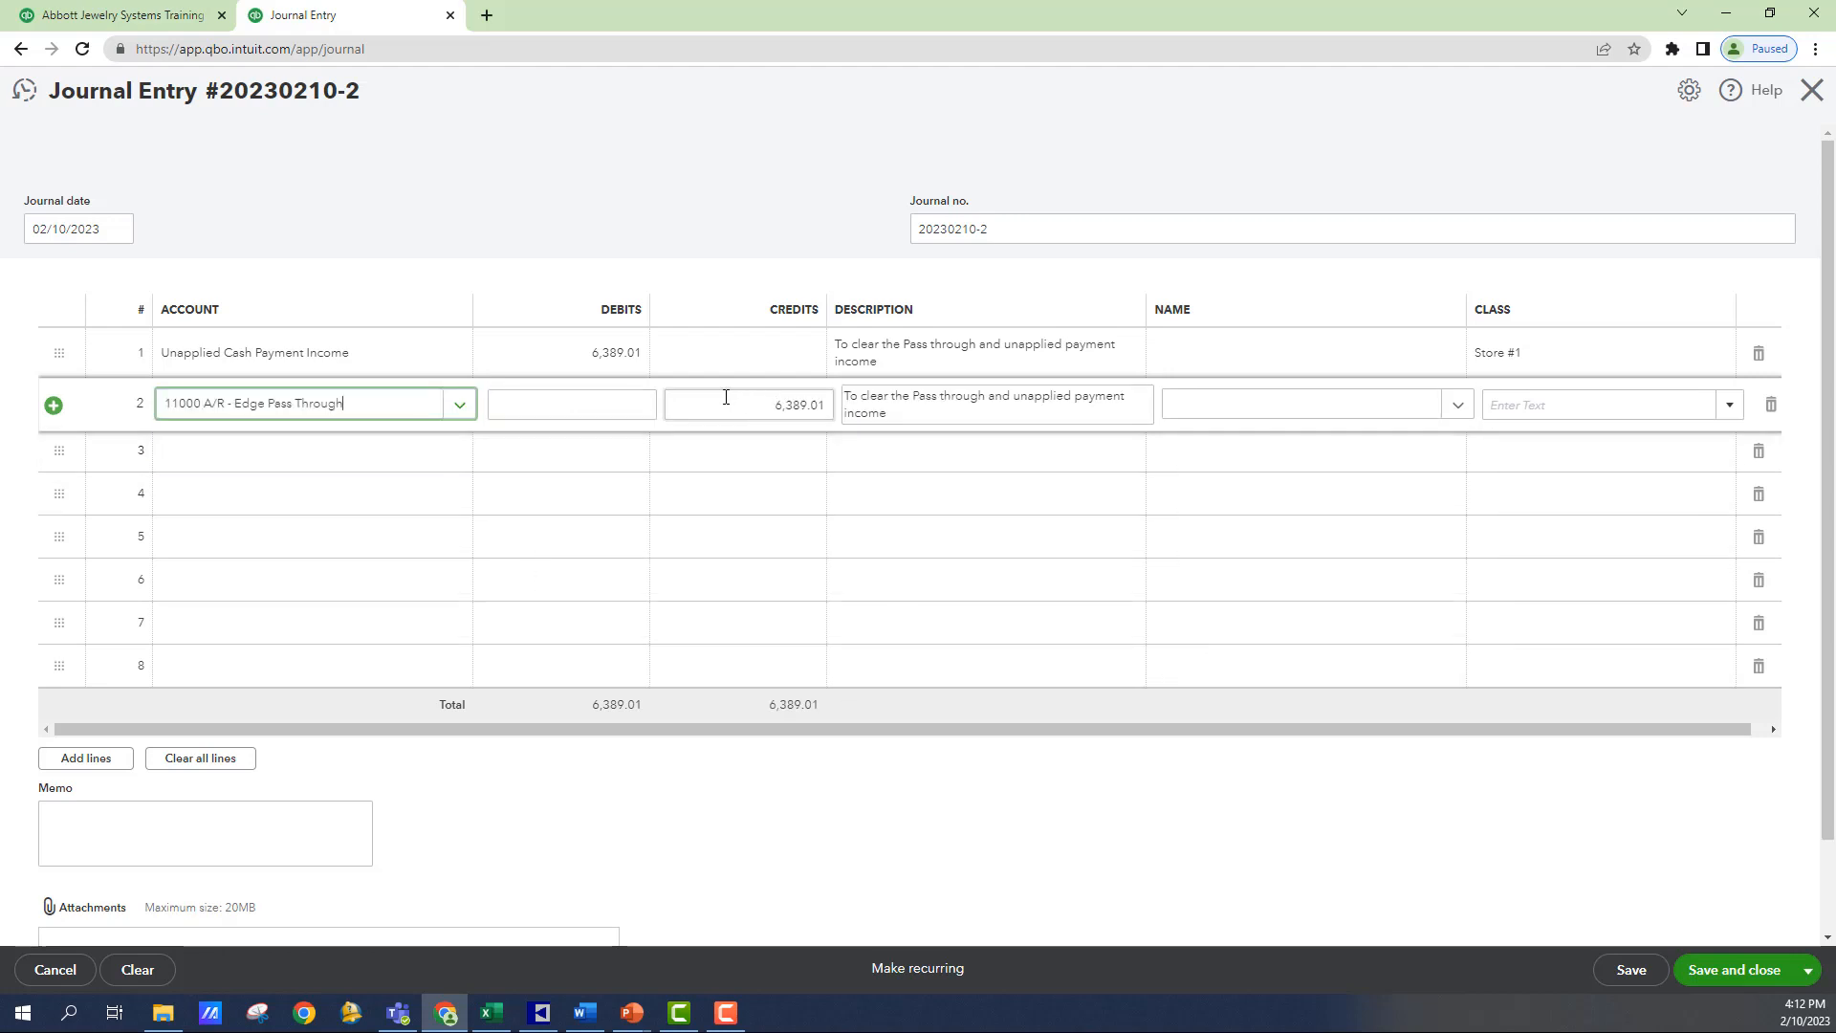
- Set the second line's name to POS Online Customer 2022 and its class to Store #1
click(1209, 406)
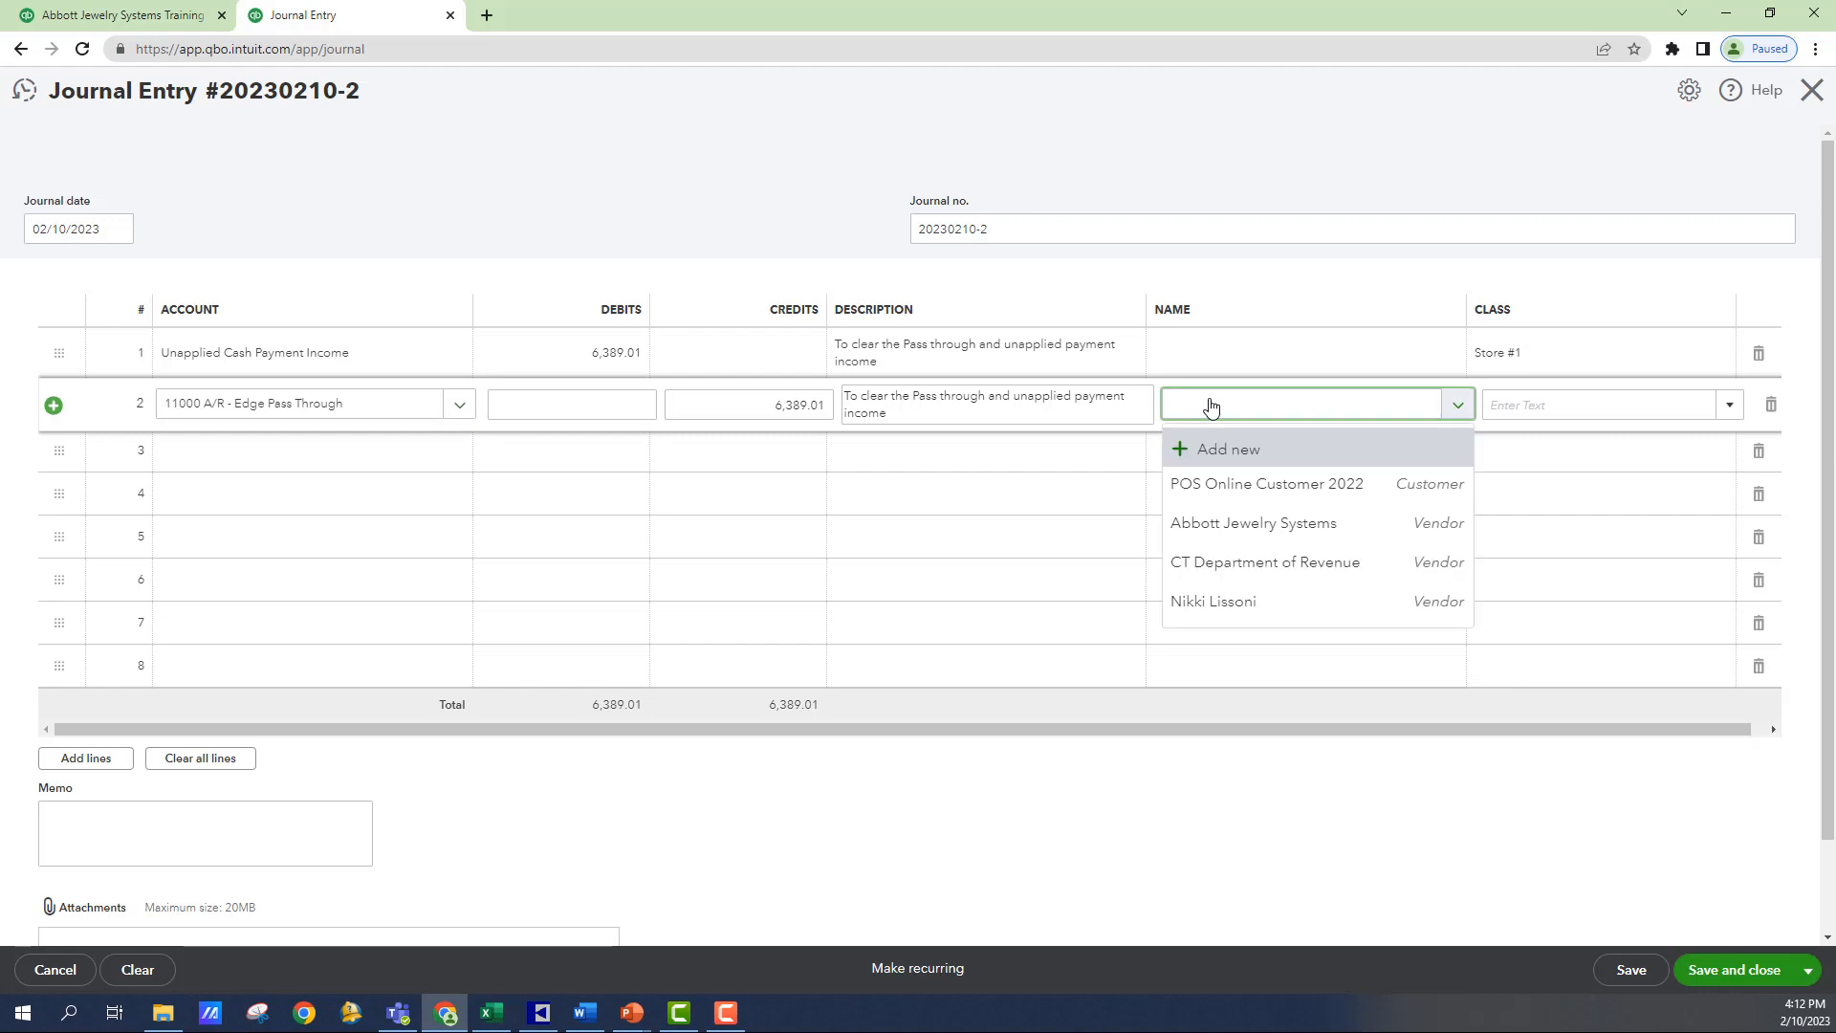
click(1202, 485)
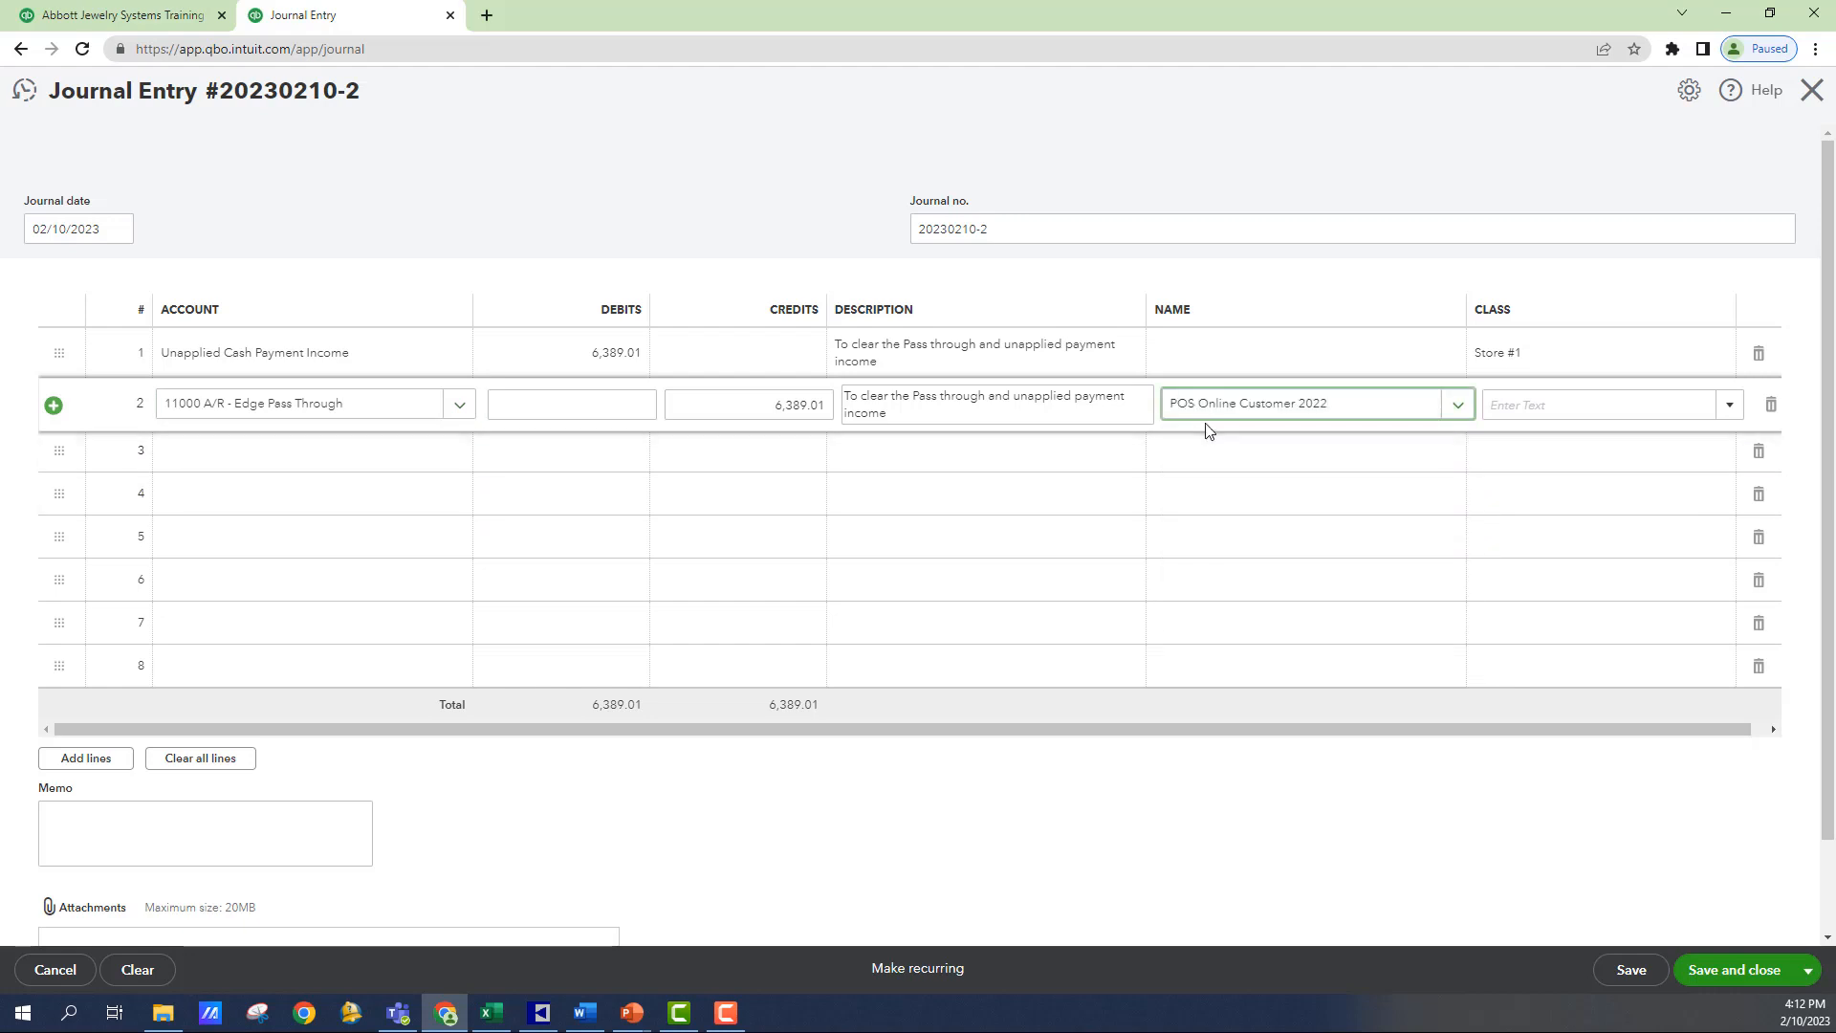
click(1522, 405)
text(Store #1)
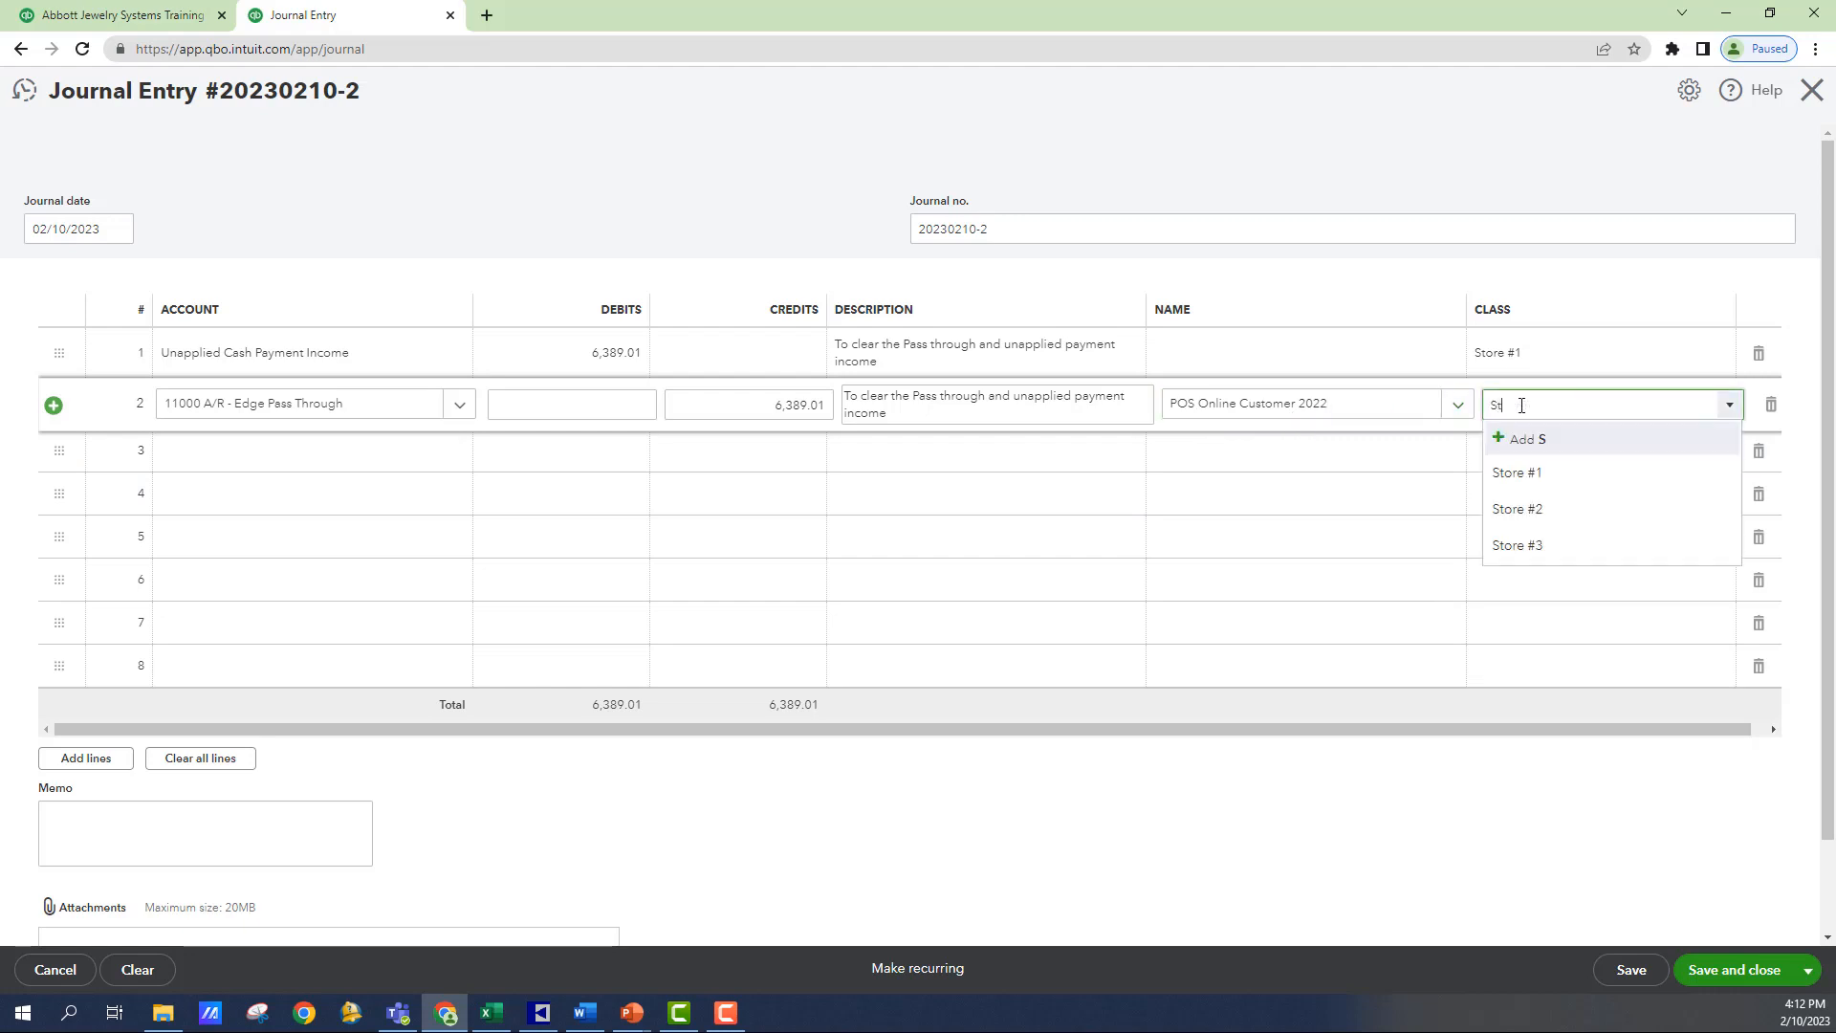
click(1514, 473)
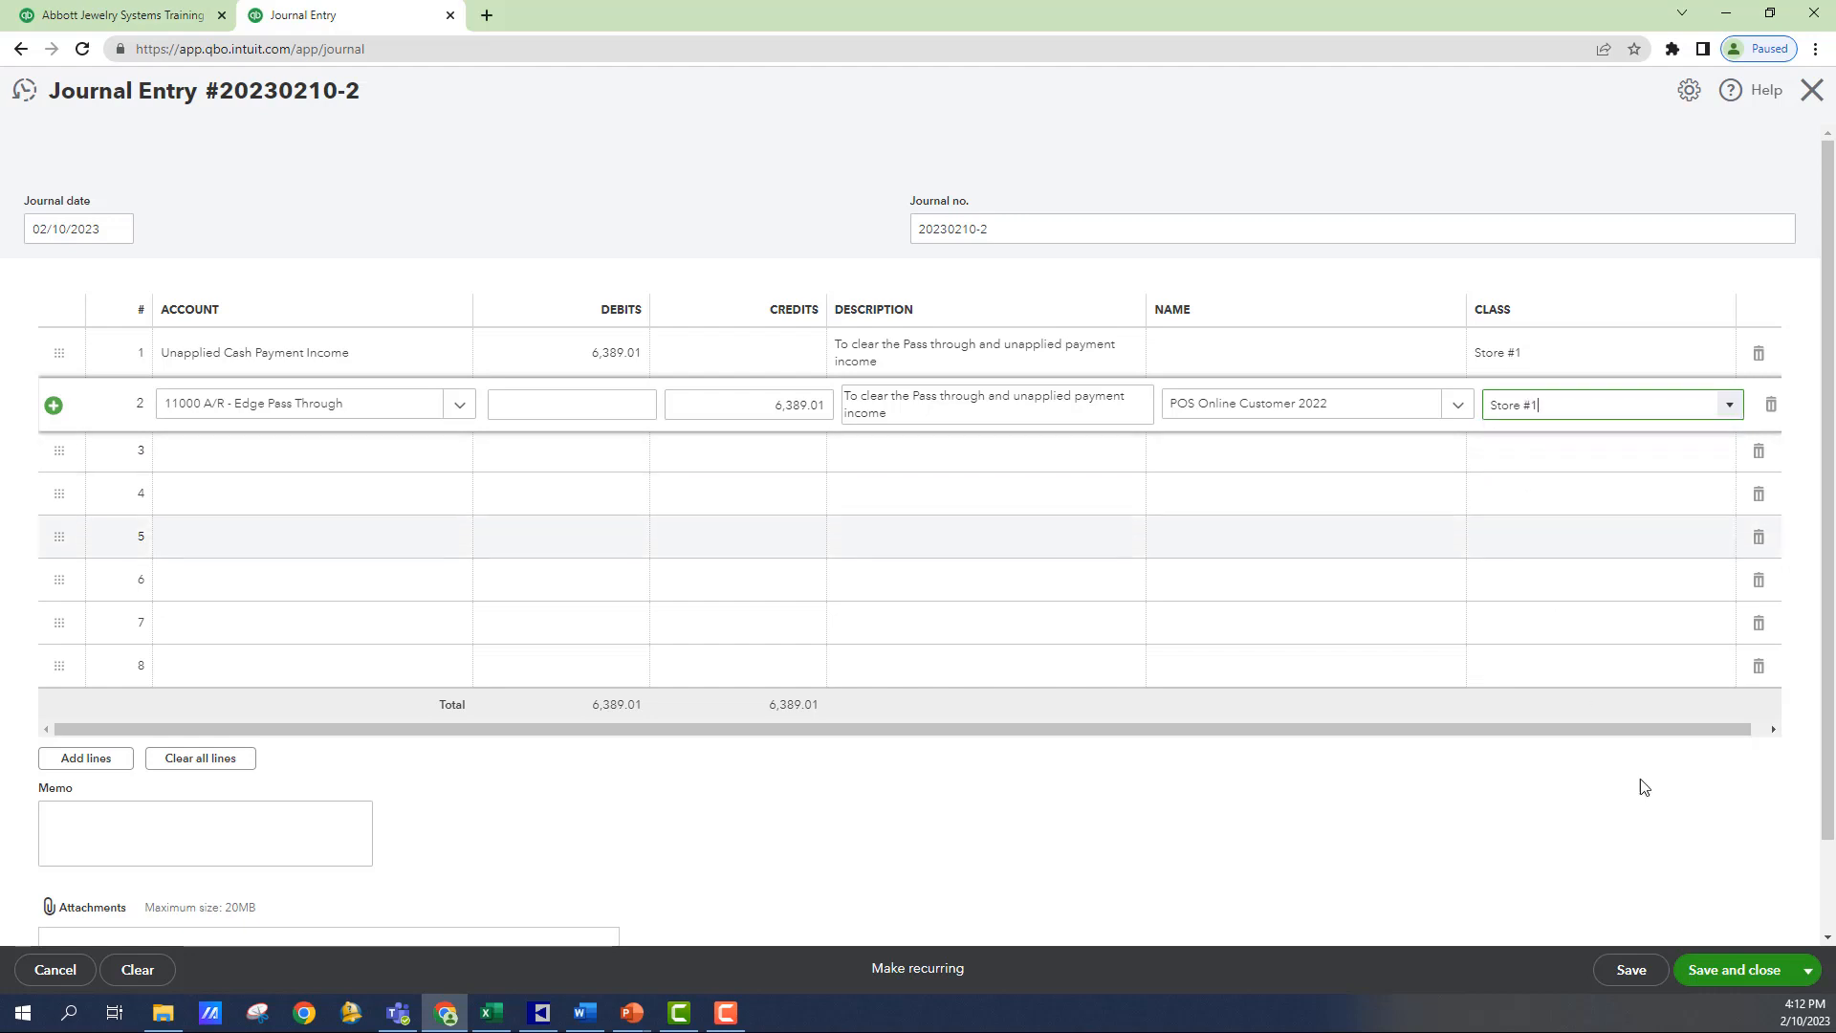
- Save and close the journal entry, and return to the Balance Sheet report to check the pass-through account
click(1765, 969)
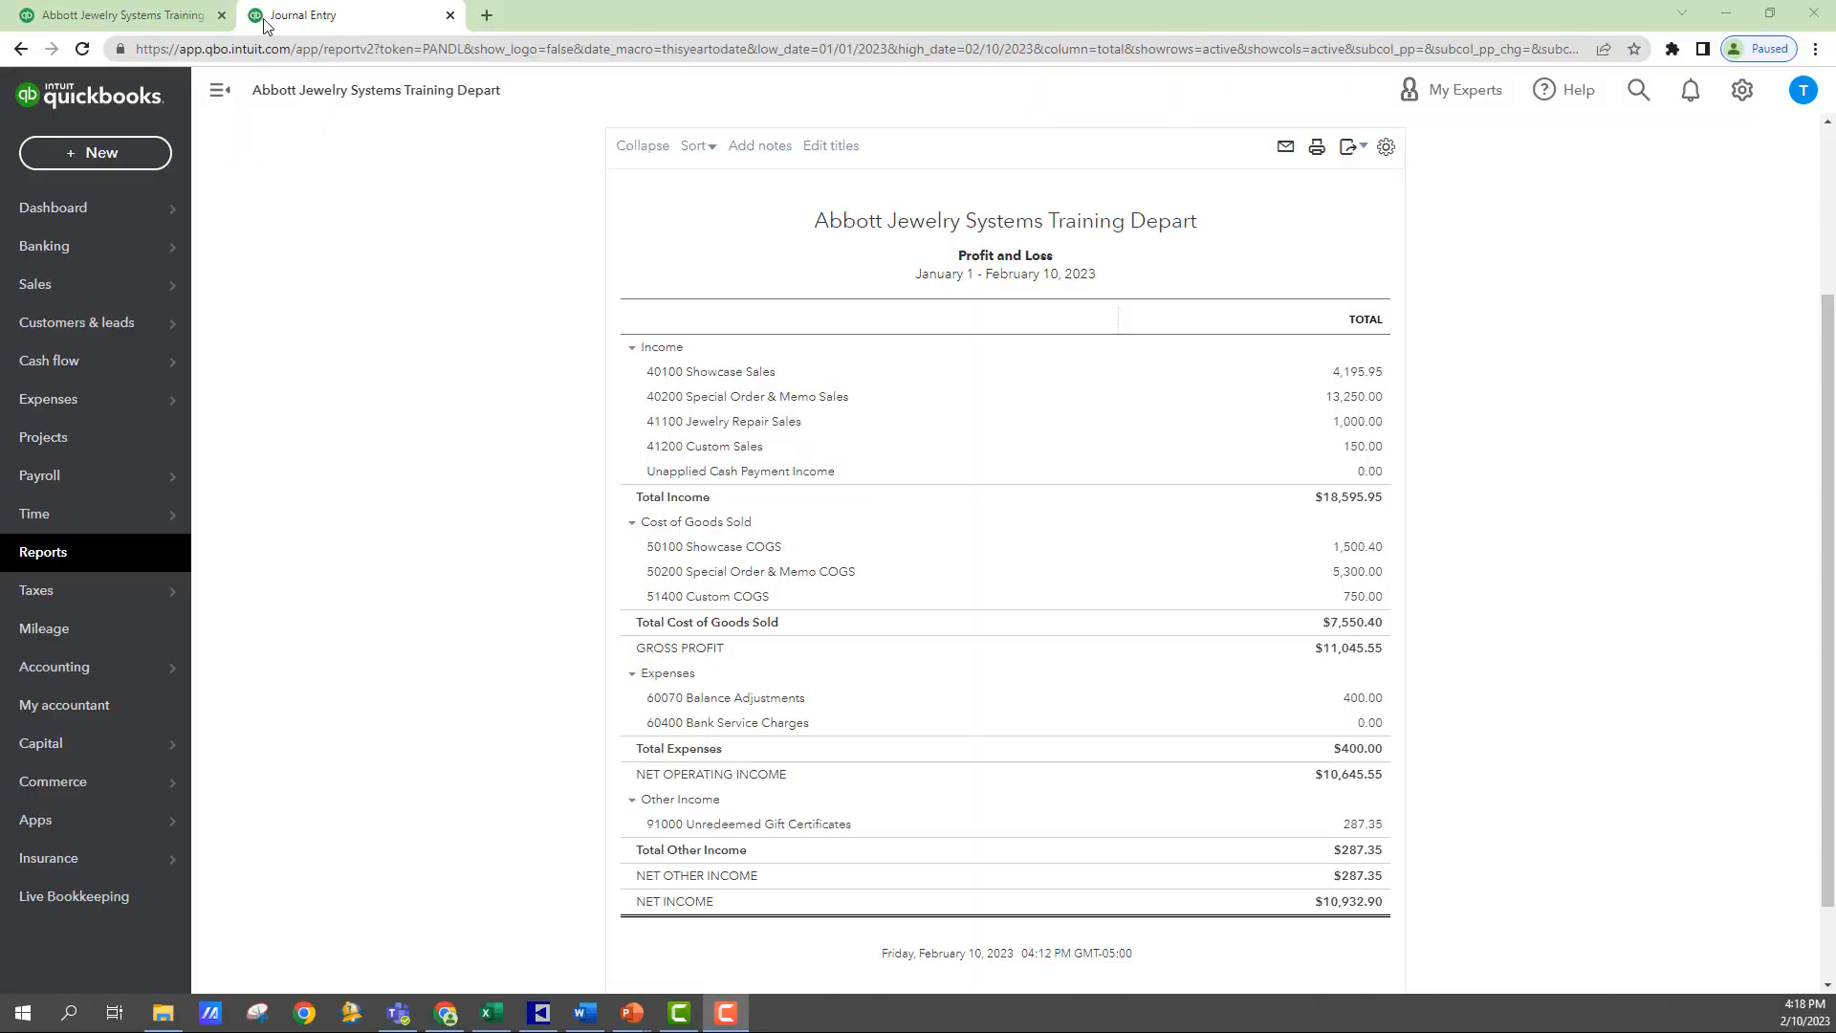
click(139, 24)
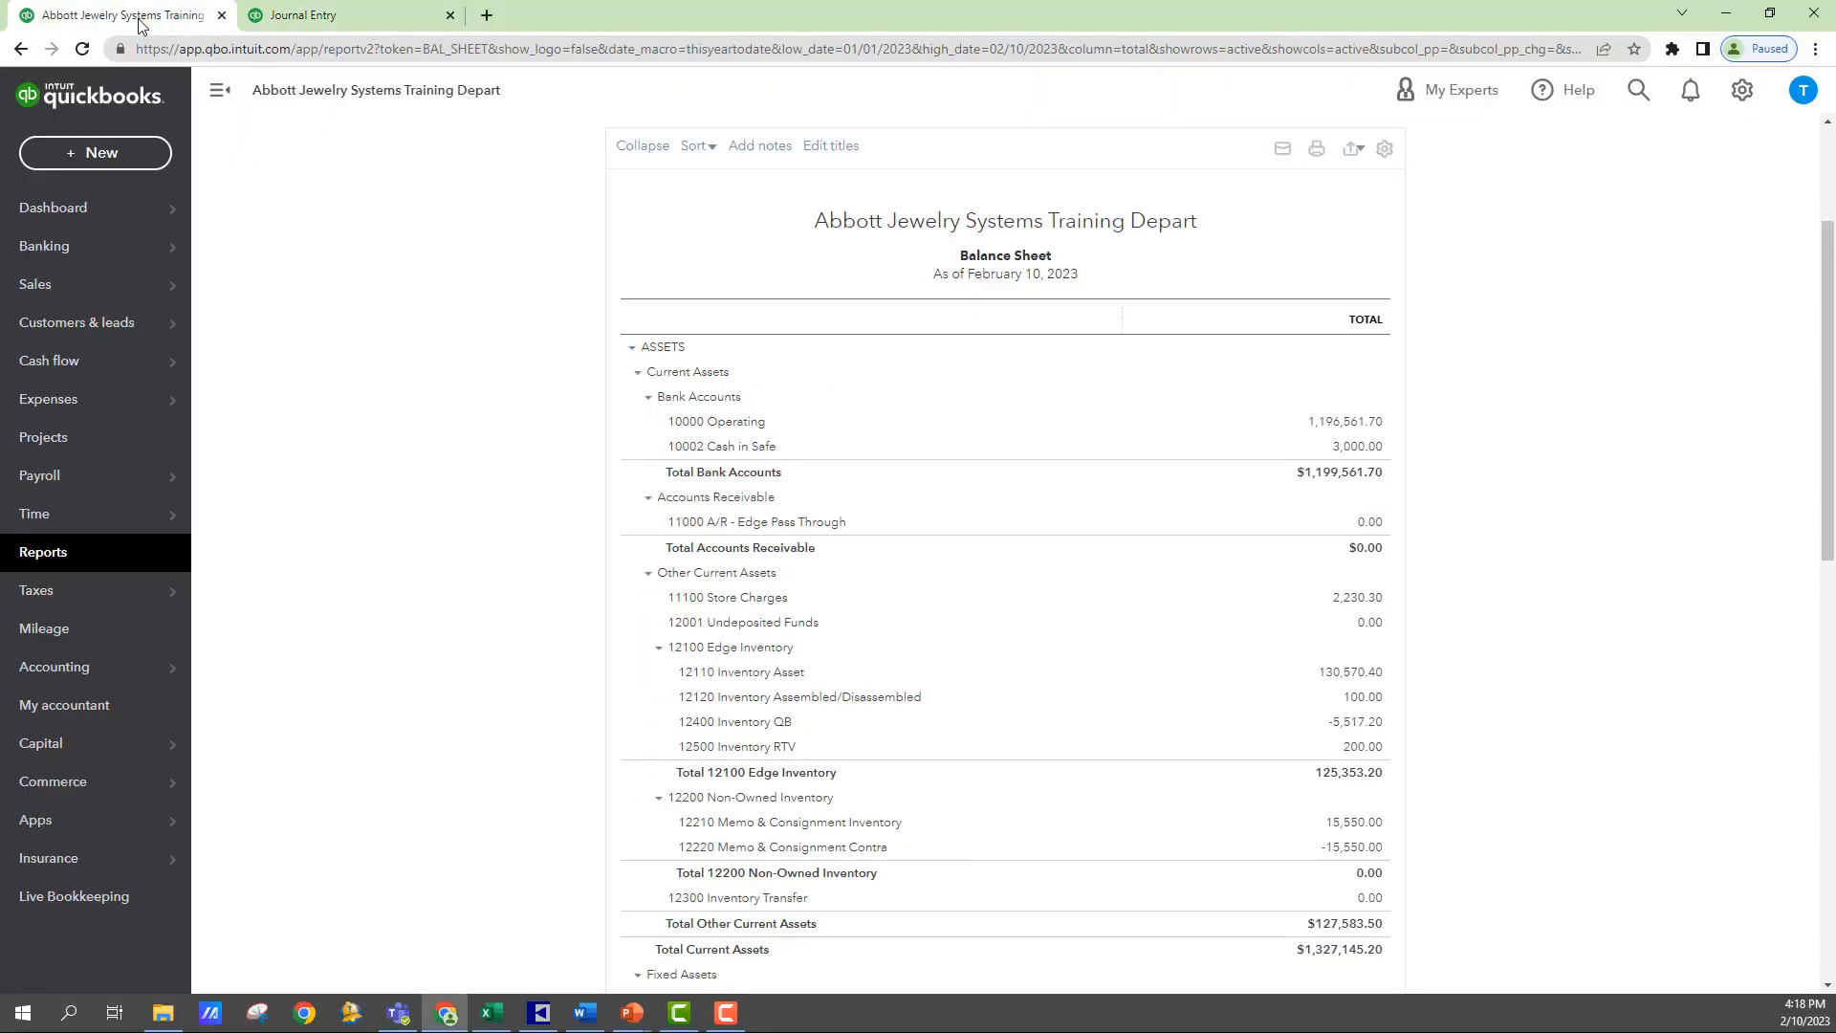